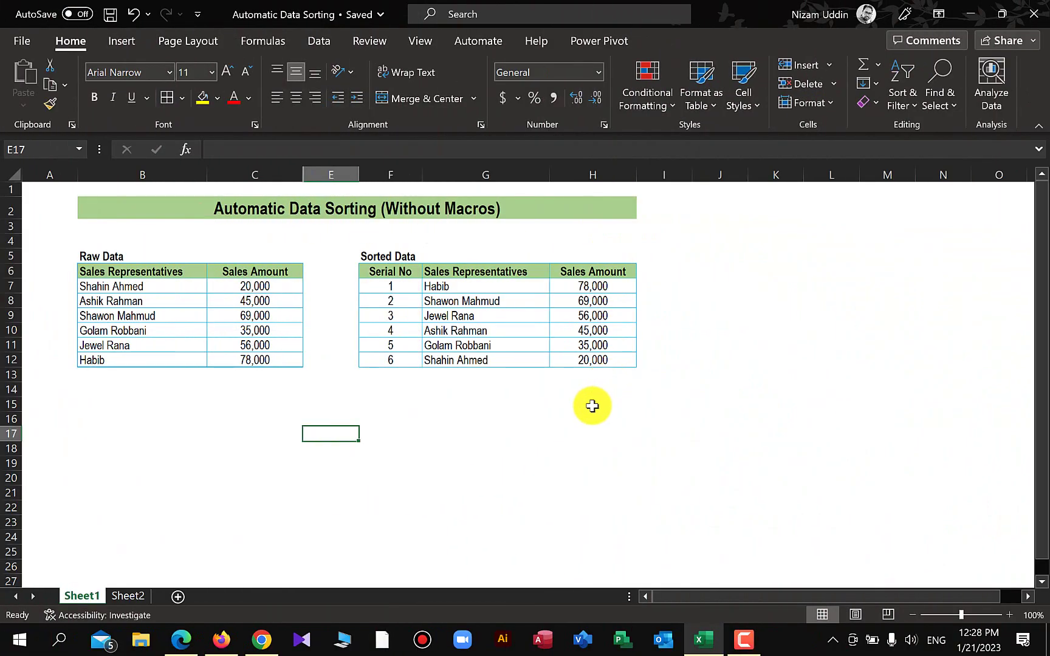
Examine the raw data table and the sorted table on Sheet1, including the lookup formulas in G12 and H12.
click(102, 257)
click(401, 242)
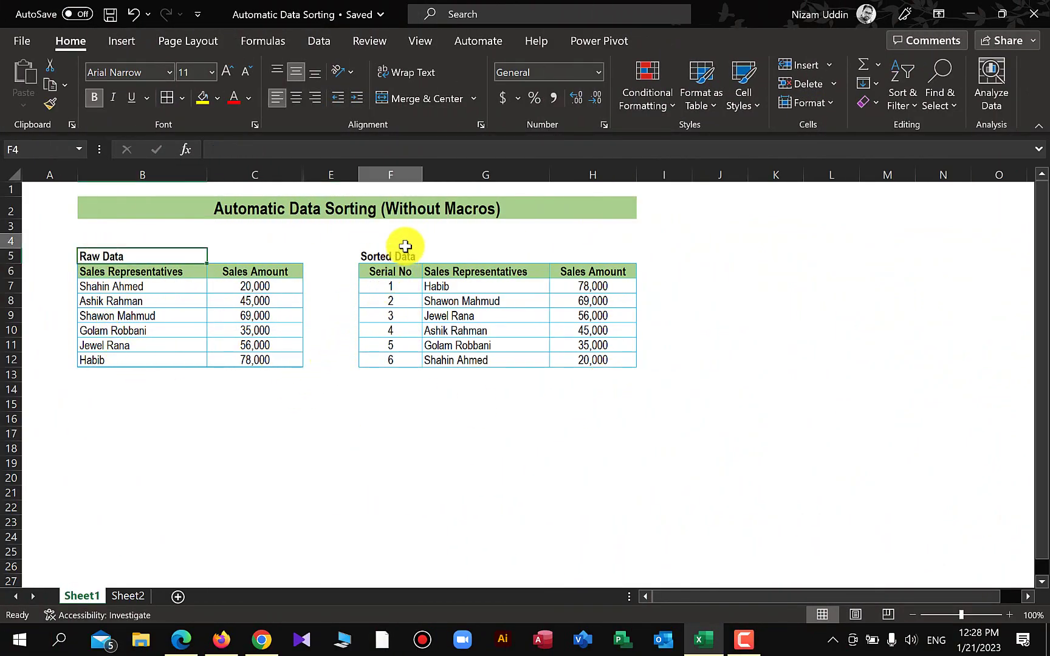
drag(395, 258, 585, 361)
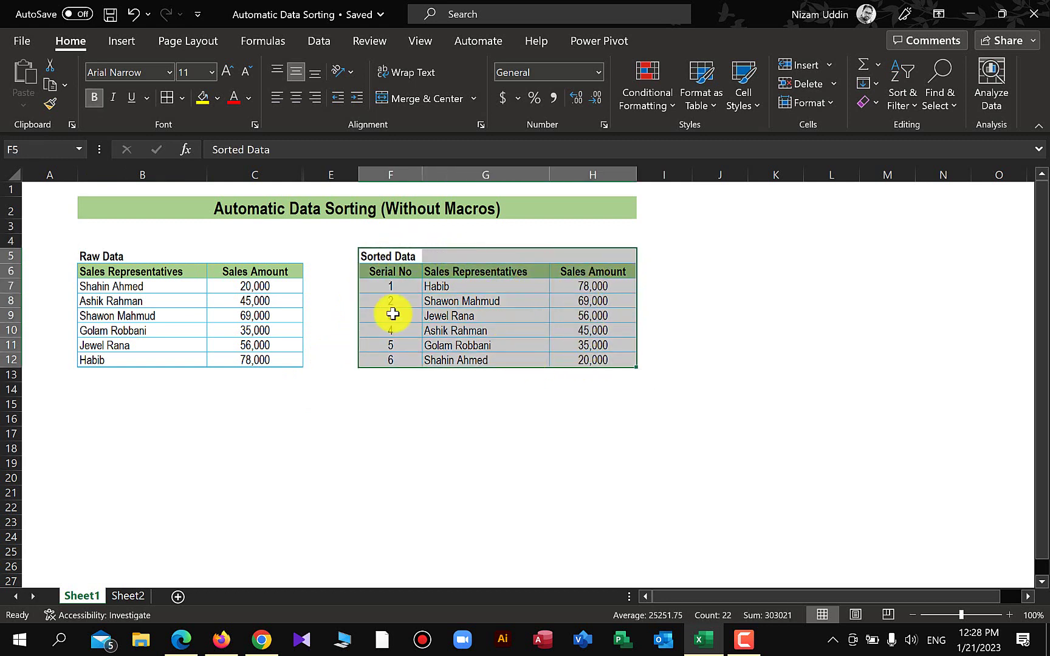
click(118, 287)
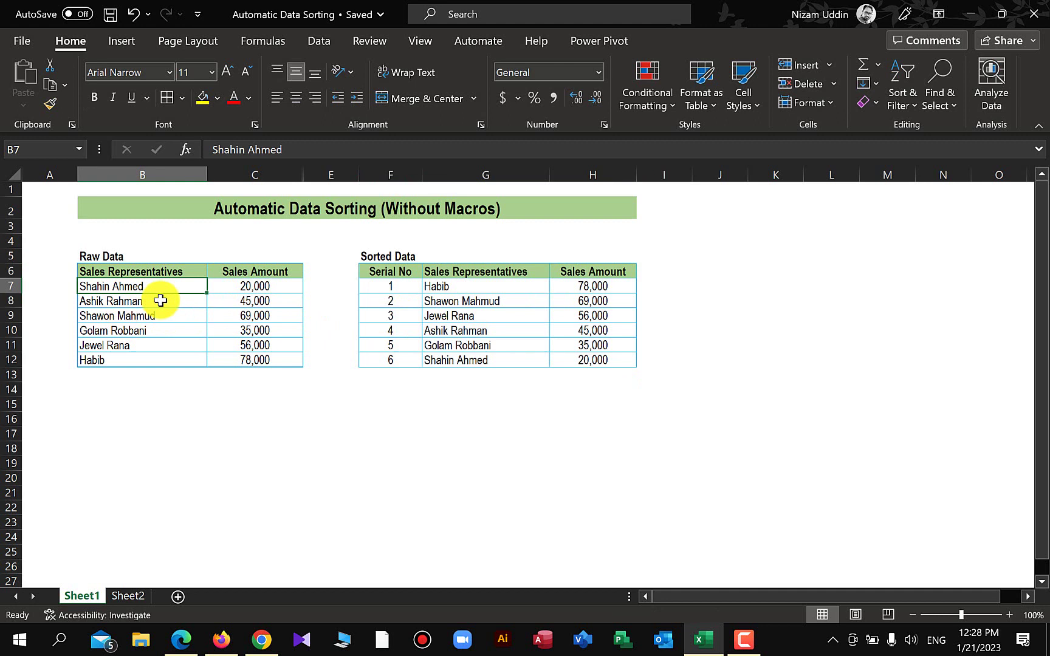
click(276, 295)
click(275, 286)
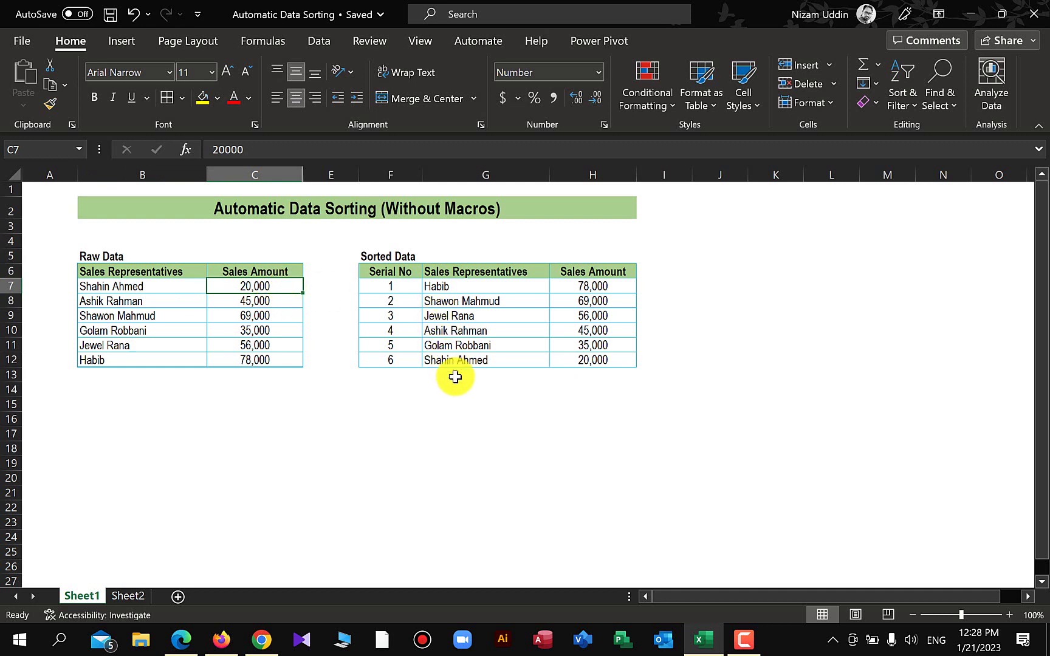
click(464, 360)
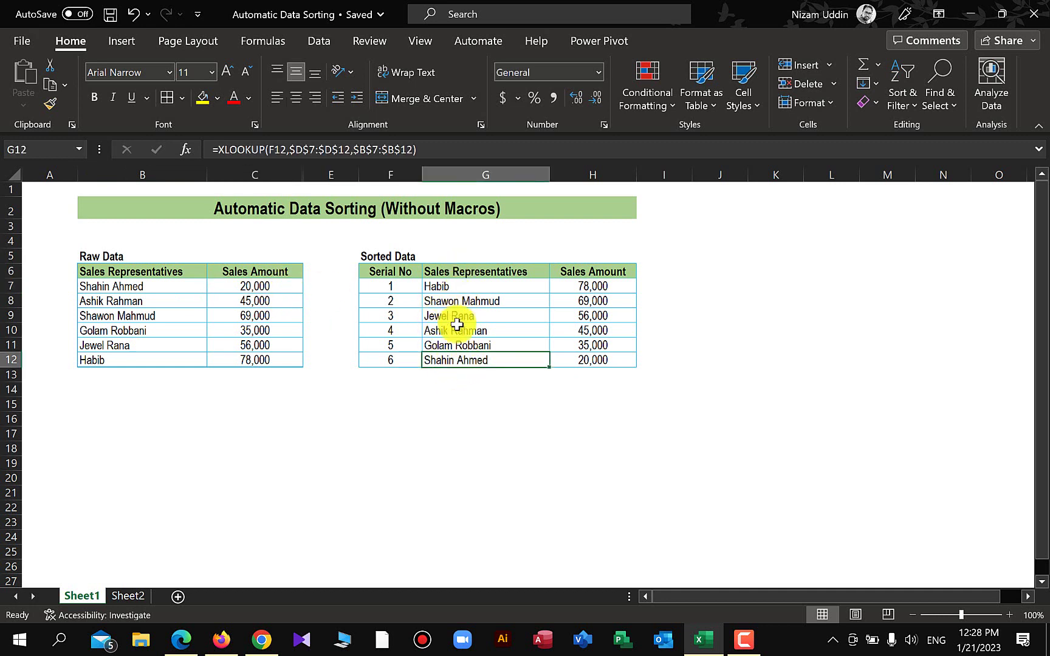
click(618, 361)
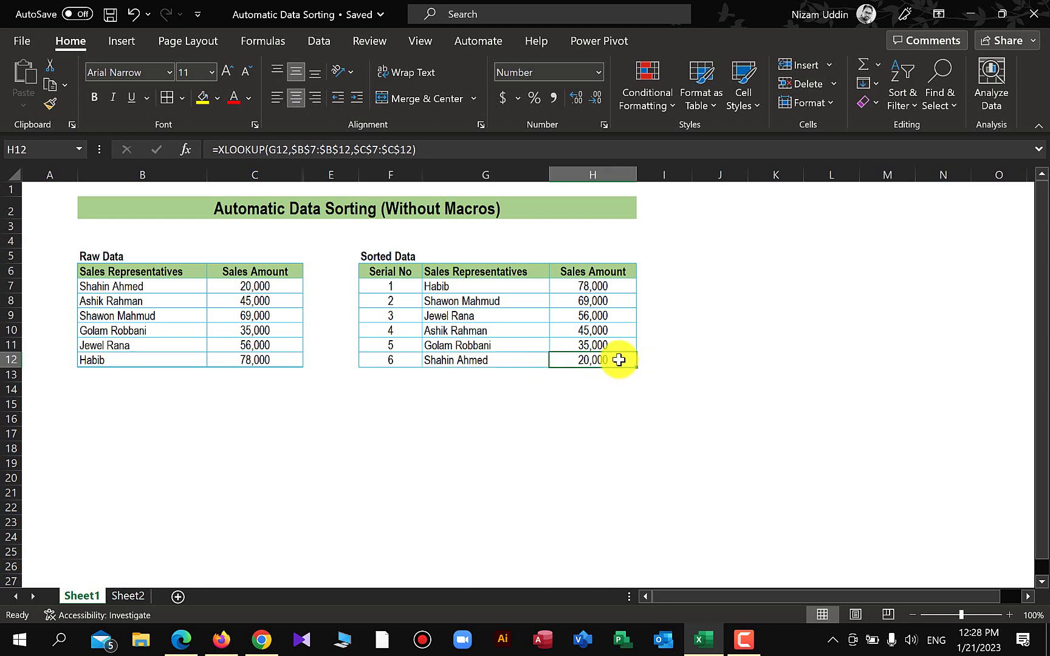
click(394, 364)
Set the first sales amount in the raw data, cell C7, to 120000.
double_click(246, 288)
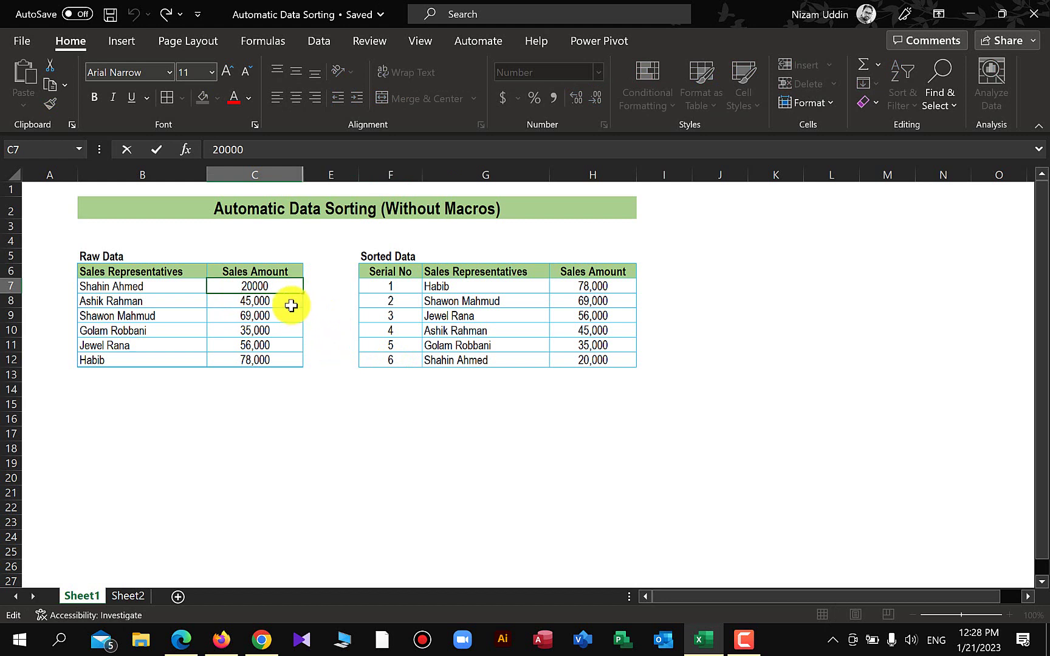
text(1)
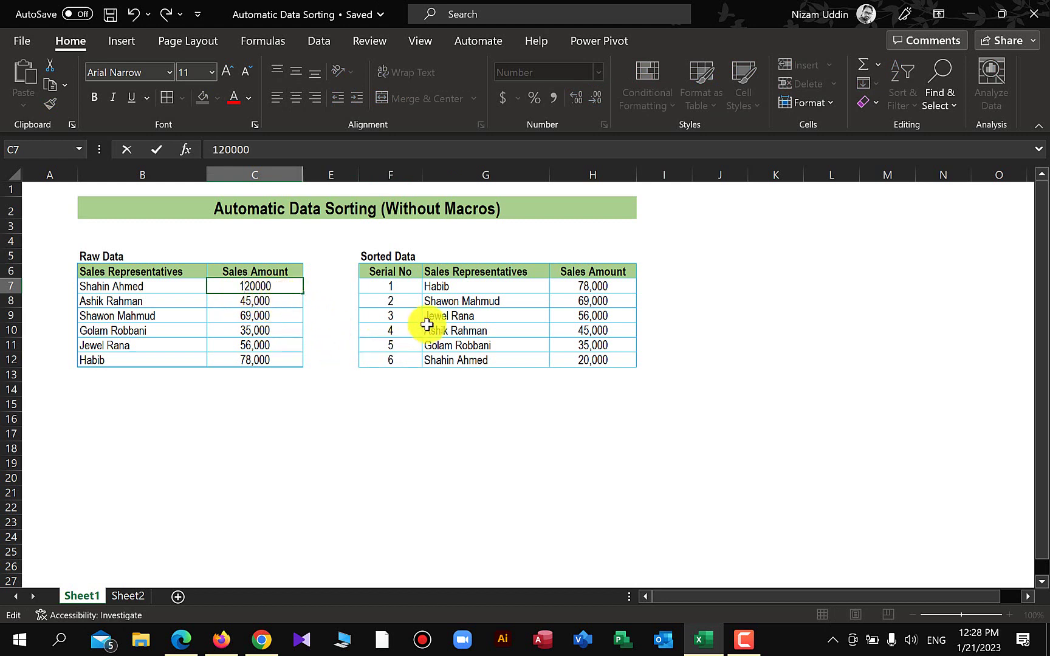
click(292, 332)
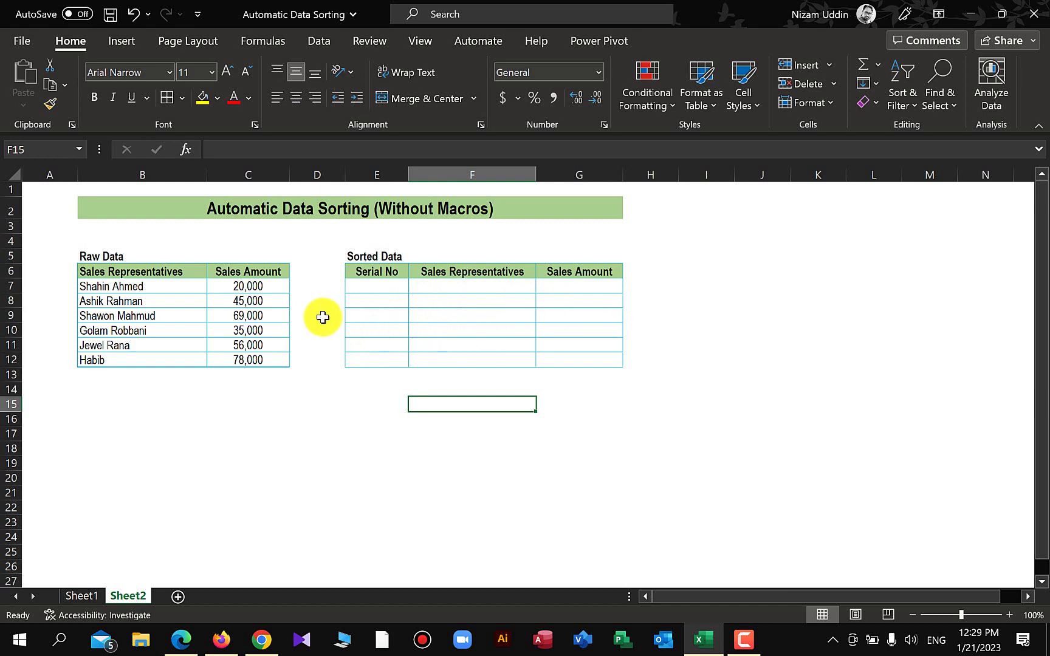
Insert a new column D beside Sales Amount on Sheet2 and copy the formatting of C6:C12 onto D6:D12.
click(300, 169)
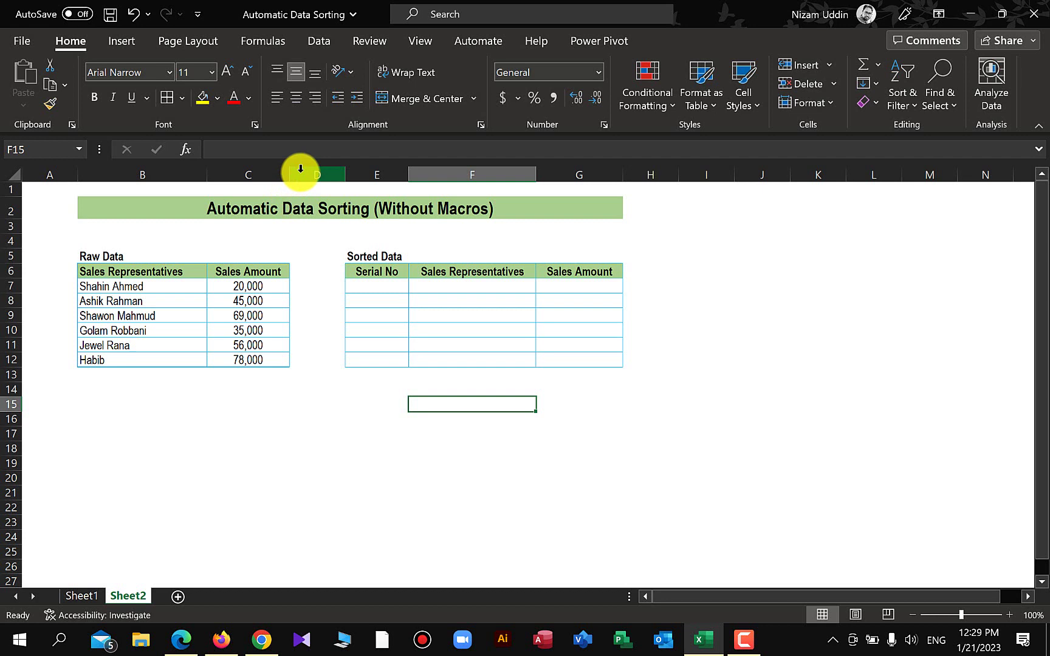
right_click(300, 173)
click(329, 340)
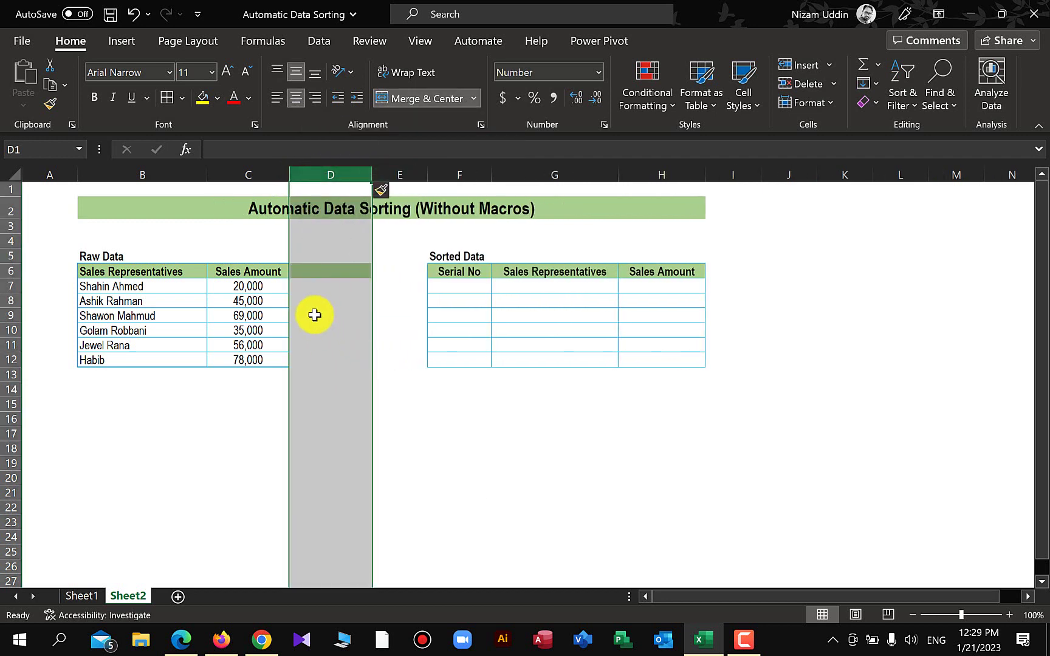
drag(272, 276, 263, 363)
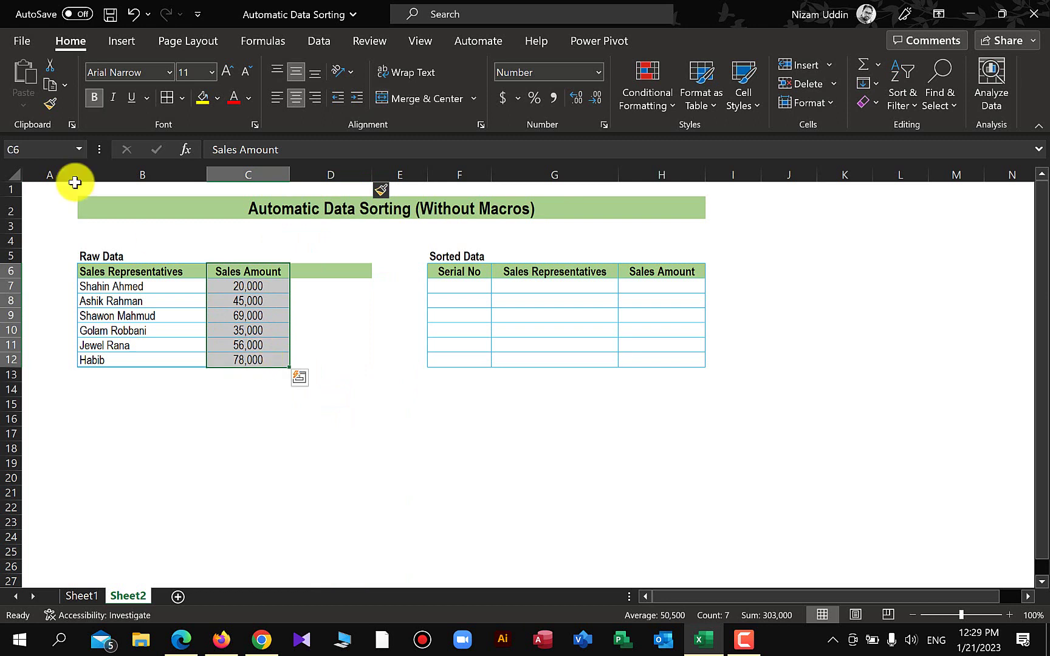
click(48, 104)
drag(301, 268, 294, 359)
Enter the header Rank in D6 of the raw data table.
click(309, 271)
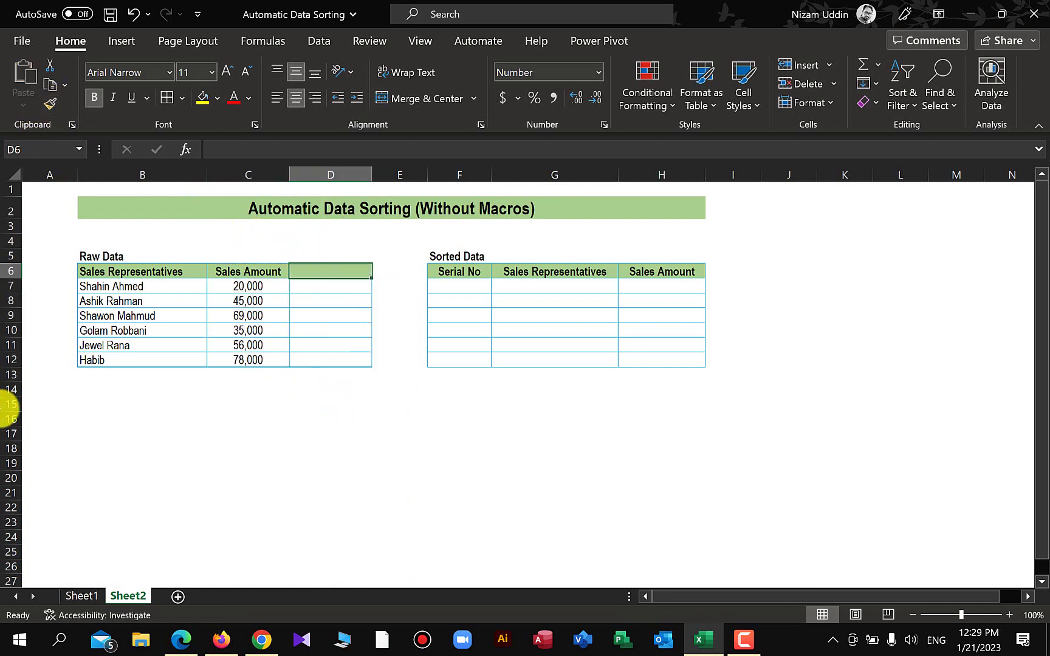
text(Ran)
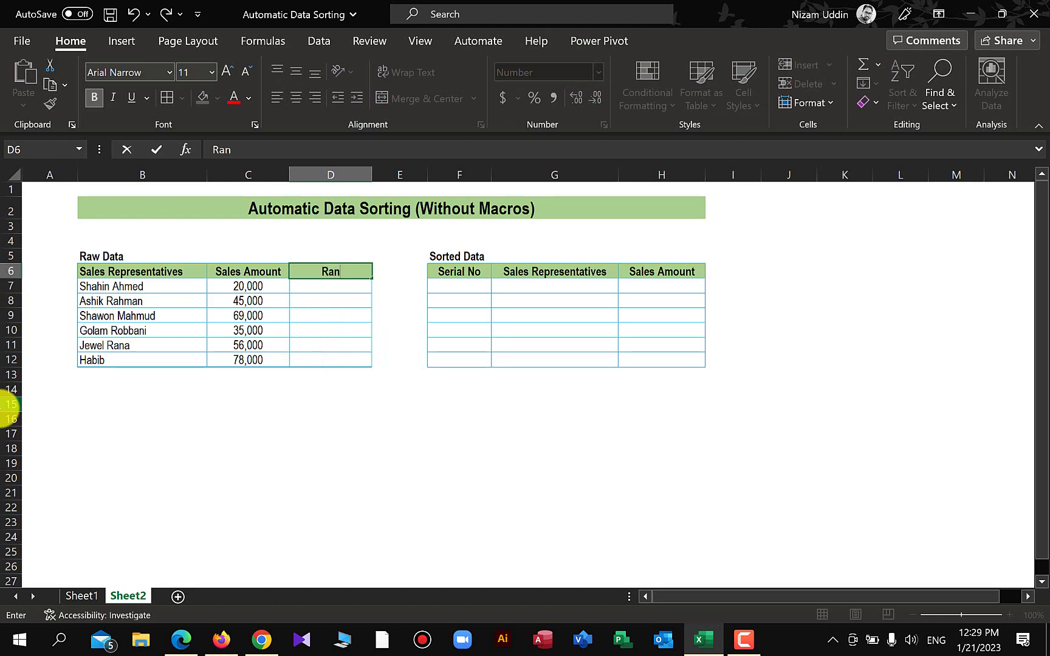
text(k)
key(Return)
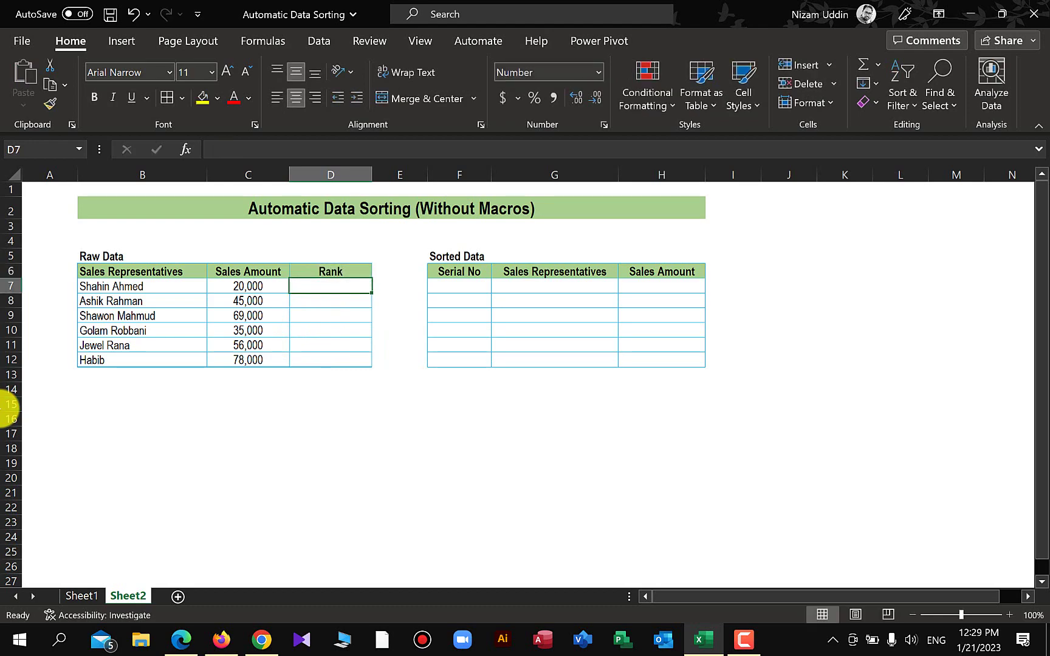
Enter the formula =RANK(C7,$C$7:$C$12,0) in D7 to rank the first sales amount in descending order.
text(=ran)
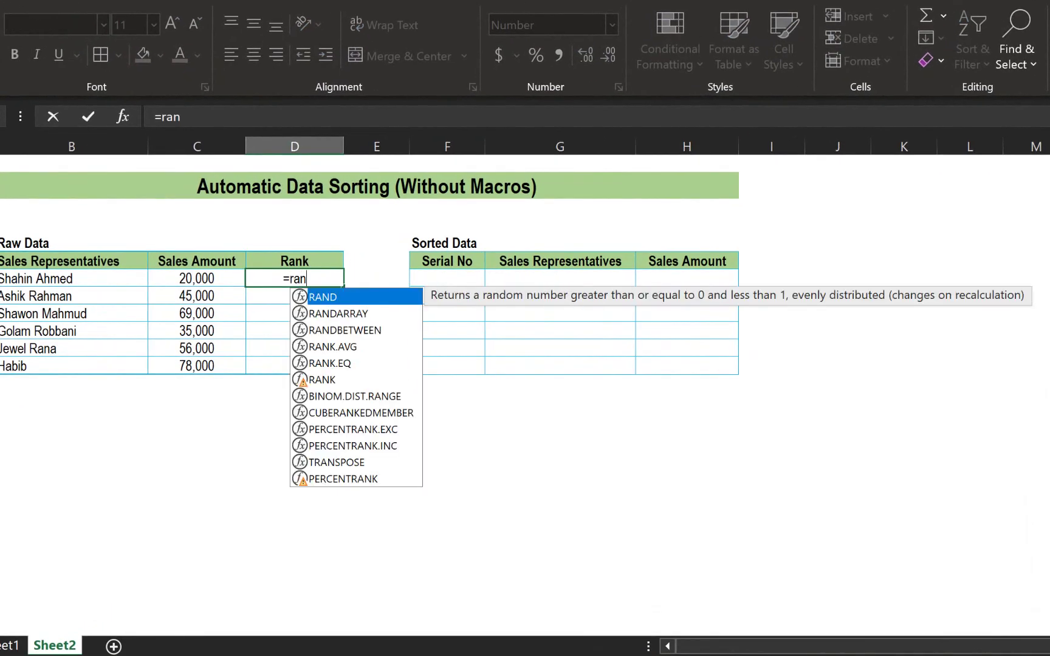
text(k)
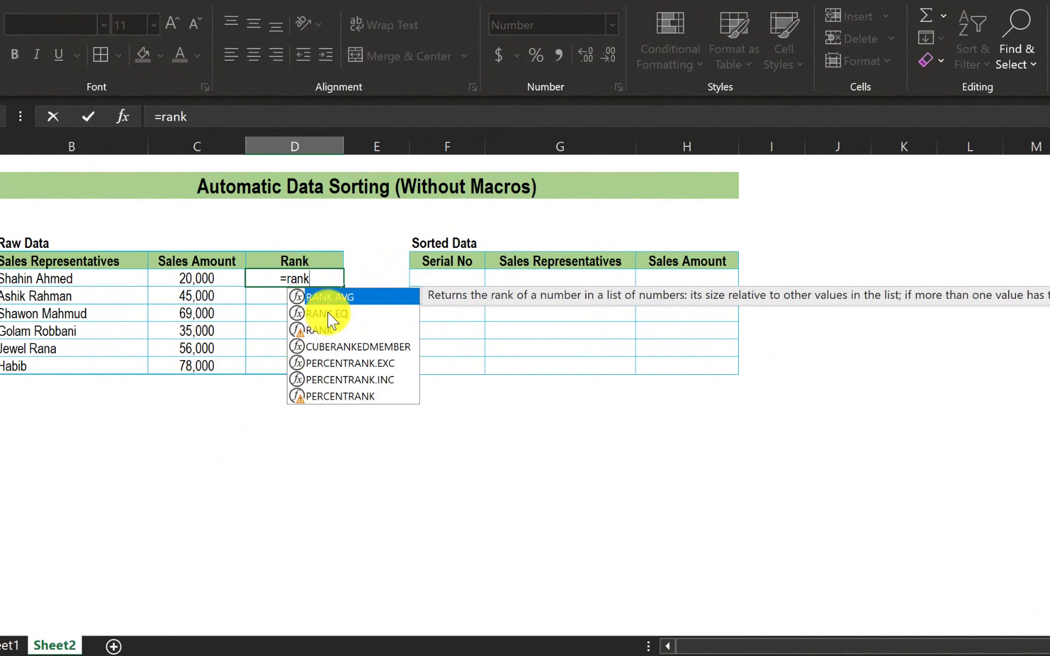
double_click(319, 328)
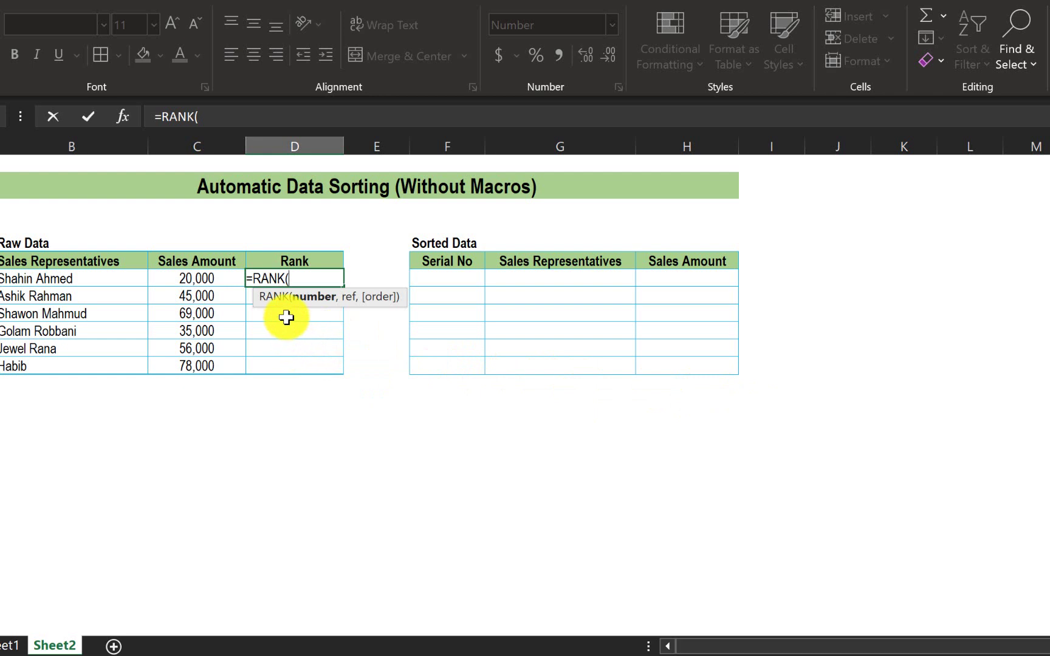
click(196, 280)
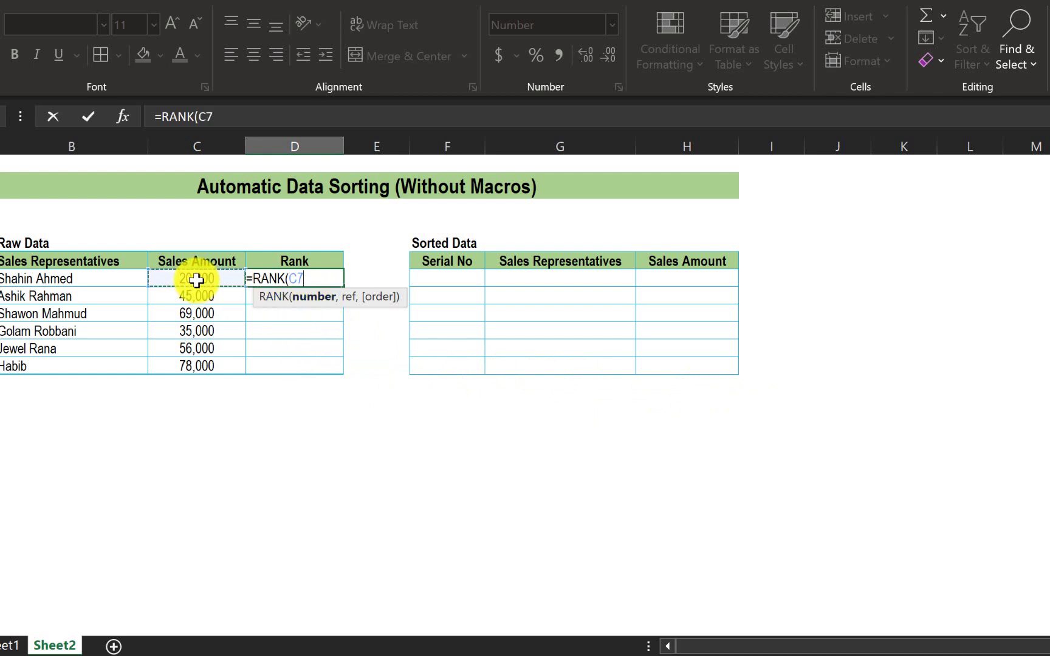
text(,)
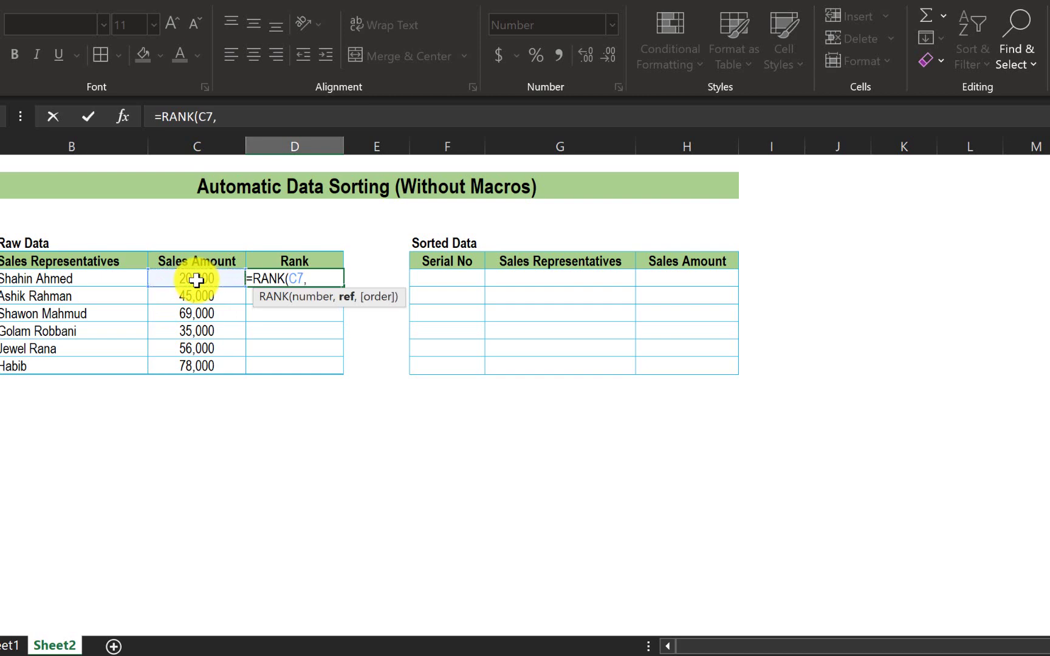
drag(198, 280, 213, 366)
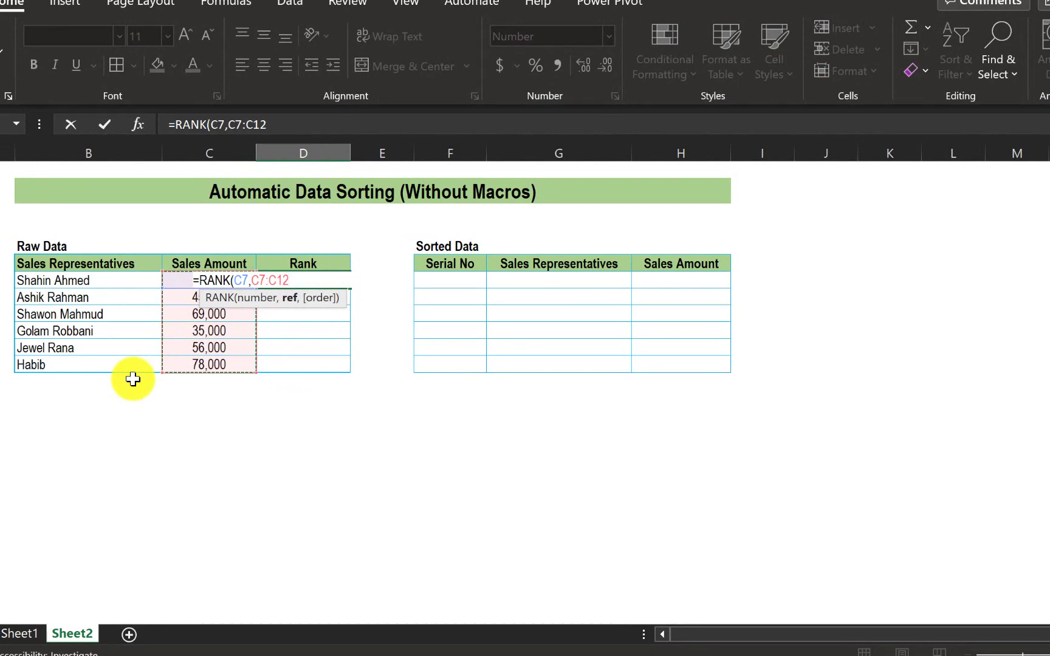
key(F4)
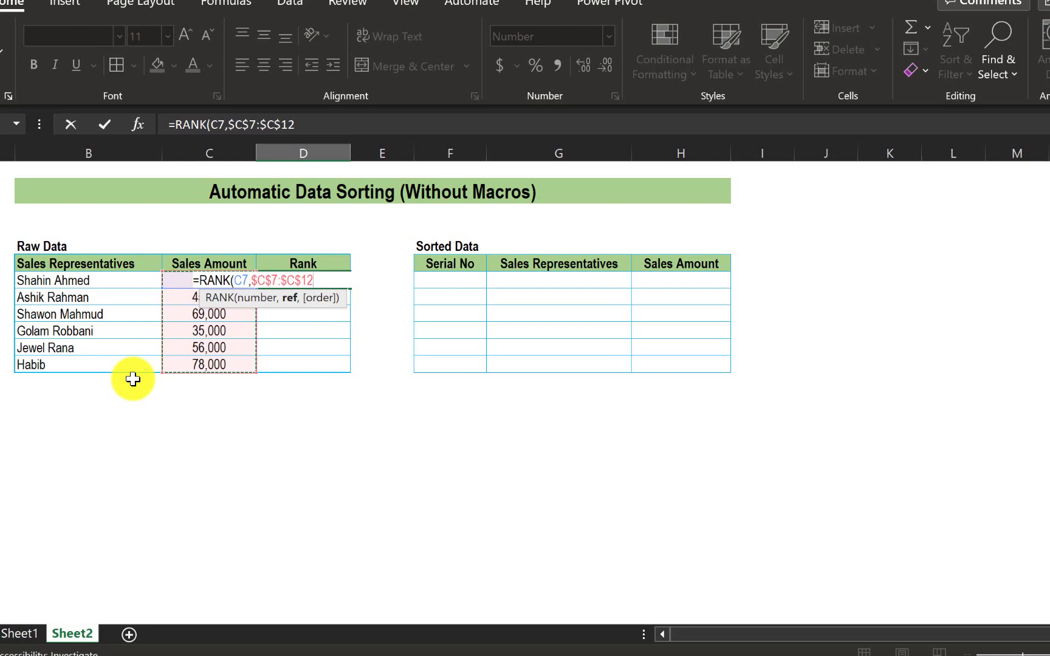
text(,)
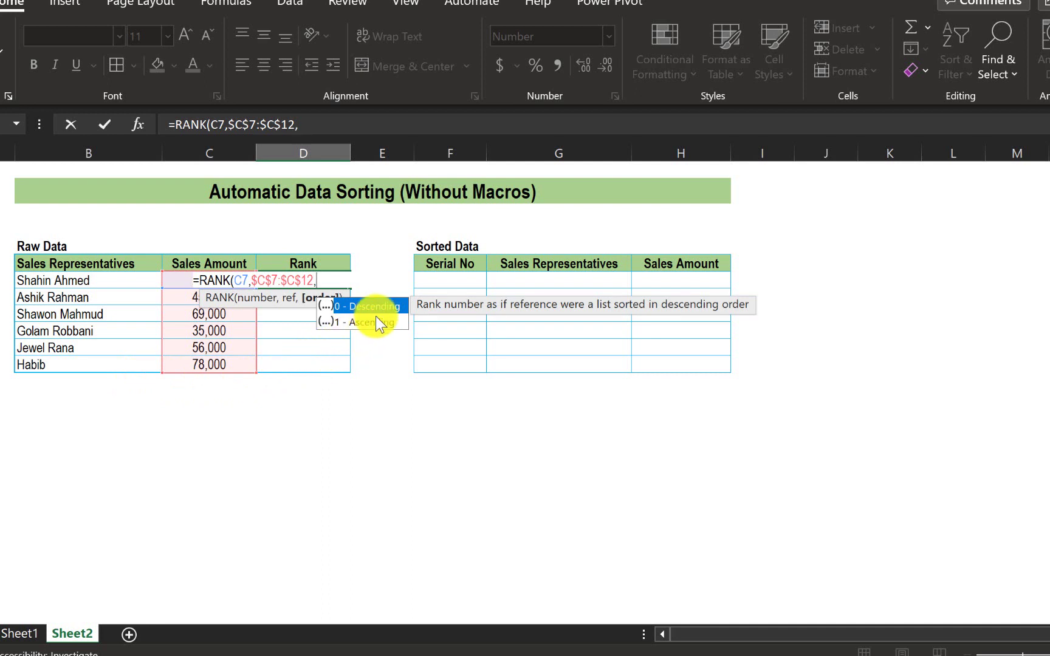
key(BackSpace)
text(0)
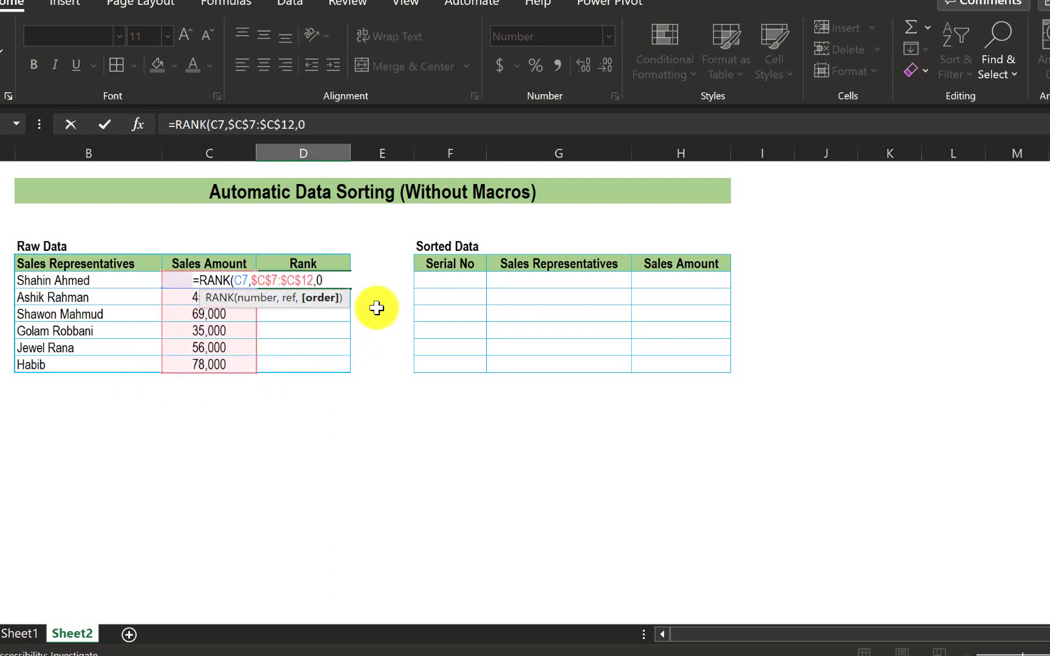
text())
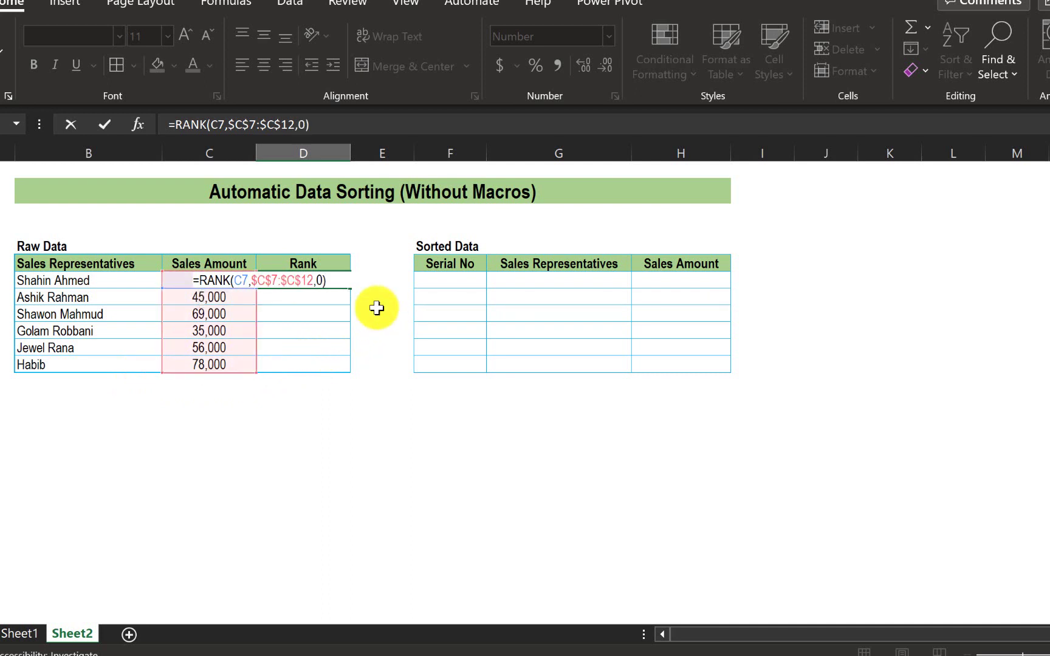
key(Return)
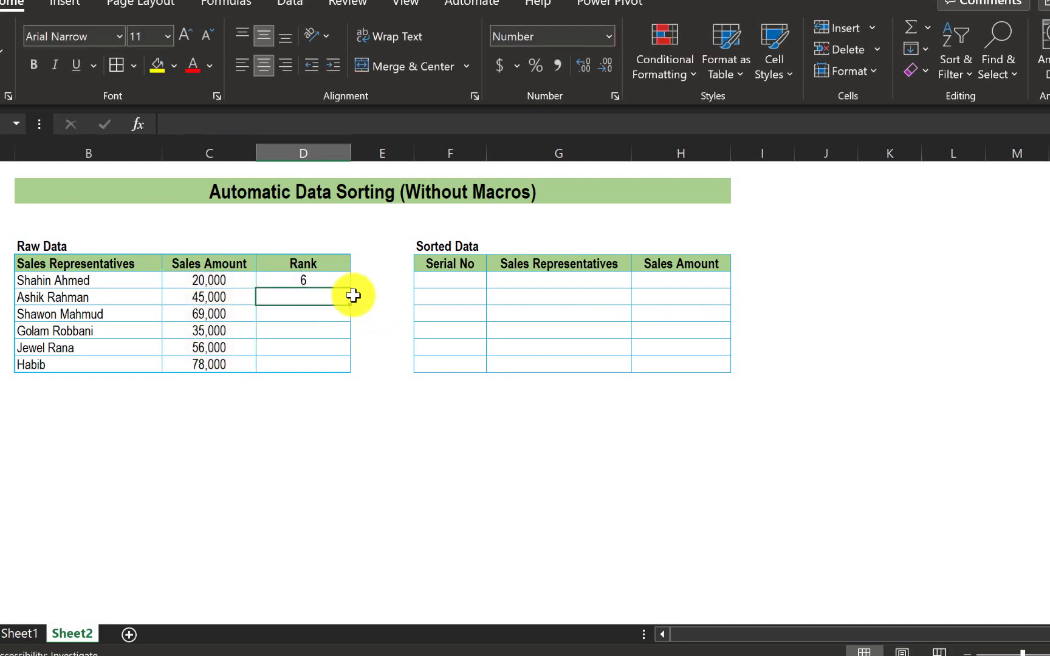
Fill the RANK formula from D7 down to D12 and check the last two ranks against their sales amounts.
click(320, 280)
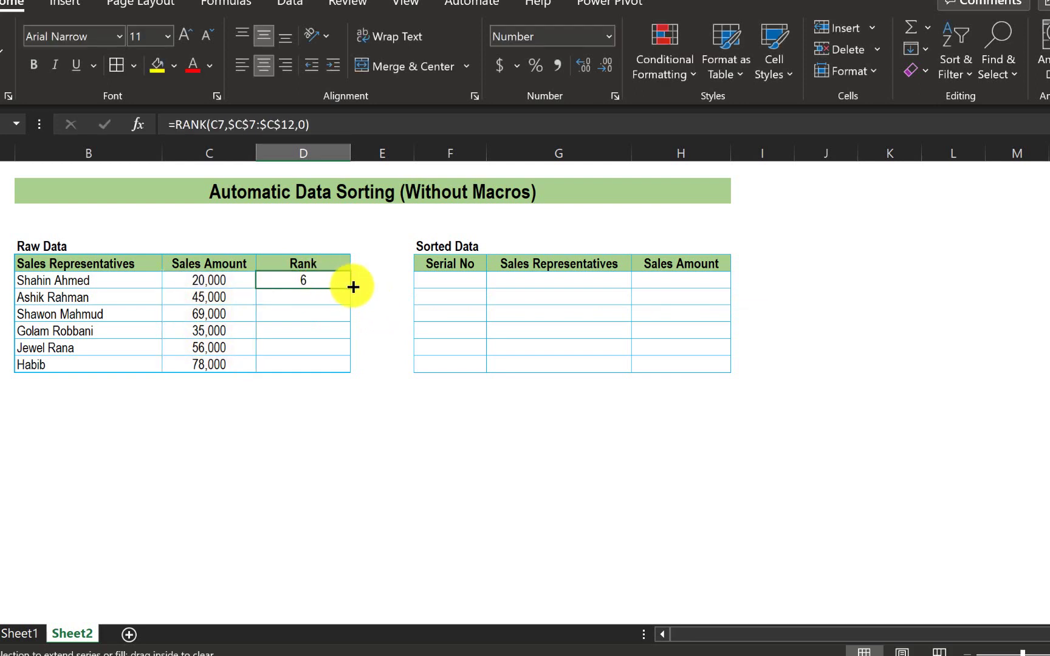
drag(353, 287, 344, 402)
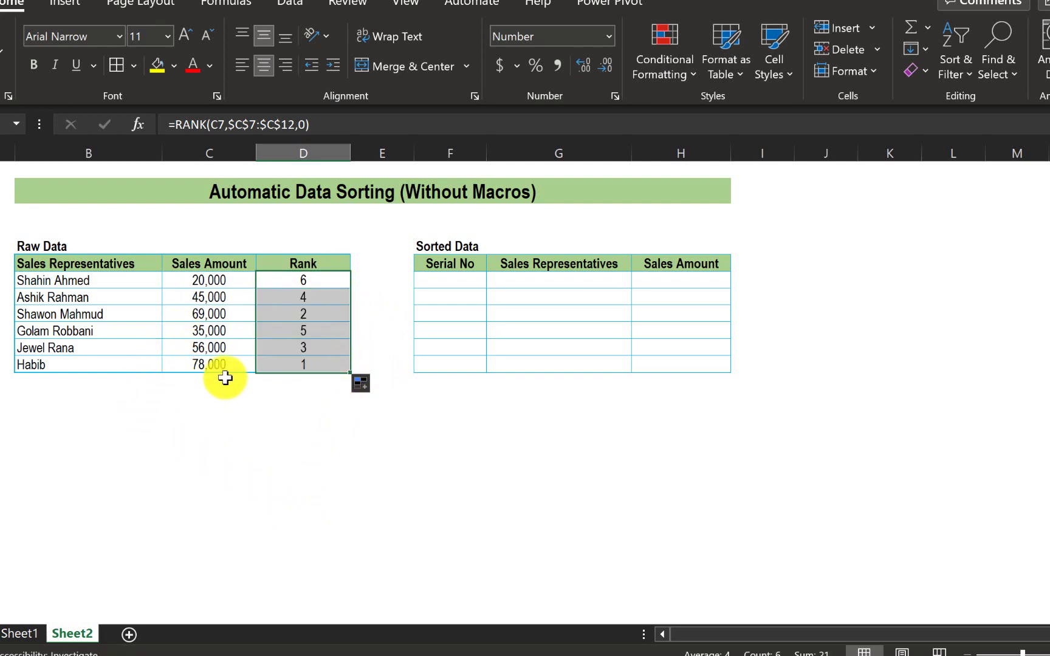
click(208, 367)
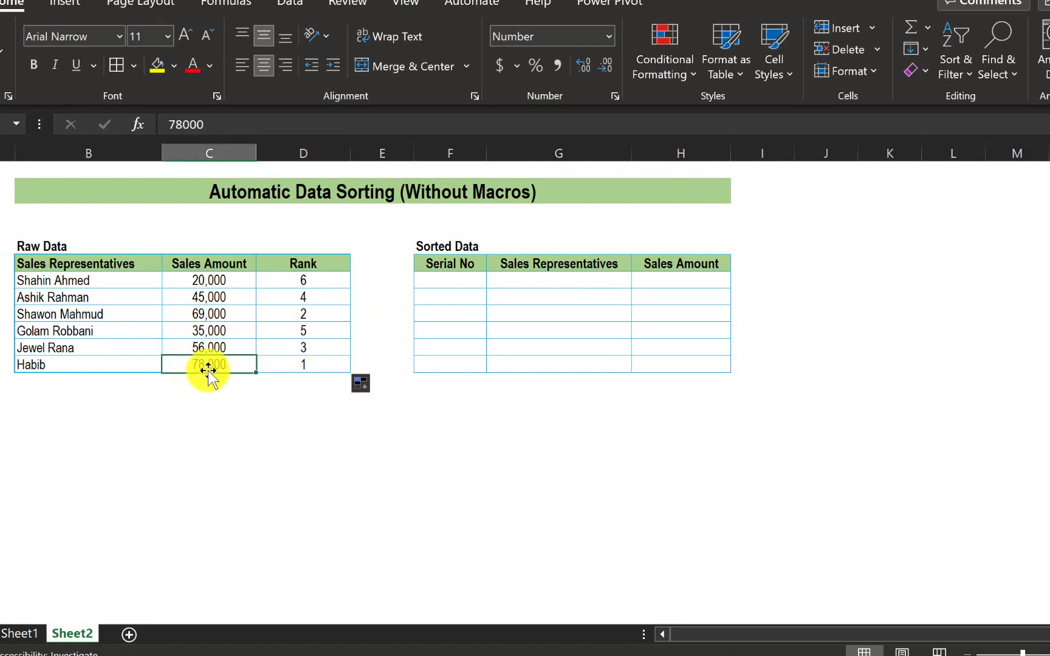
click(298, 366)
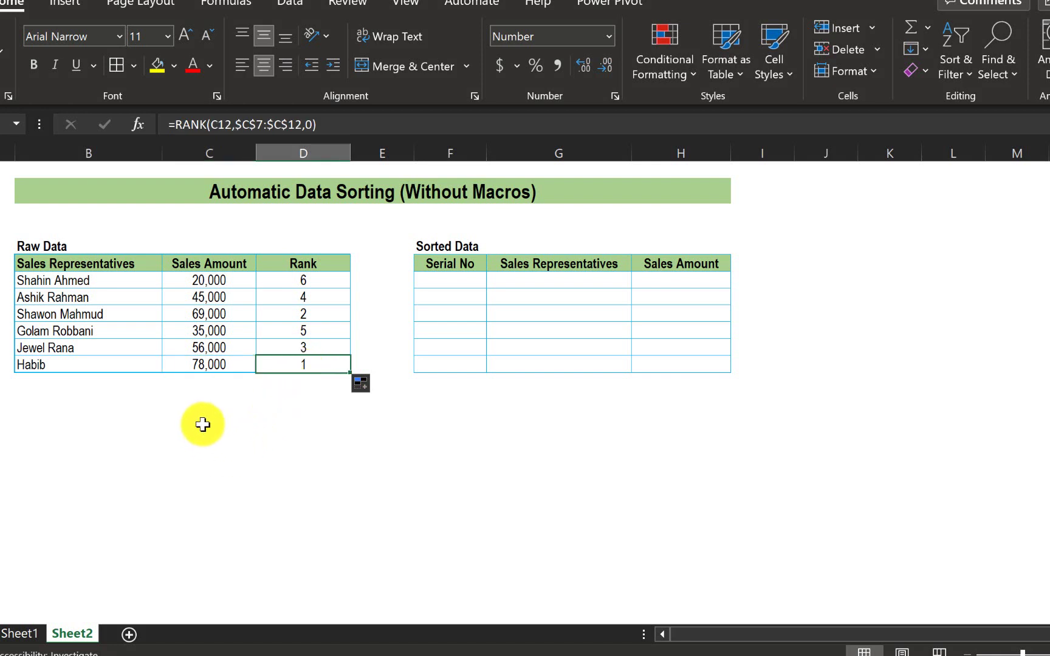
click(204, 352)
click(311, 351)
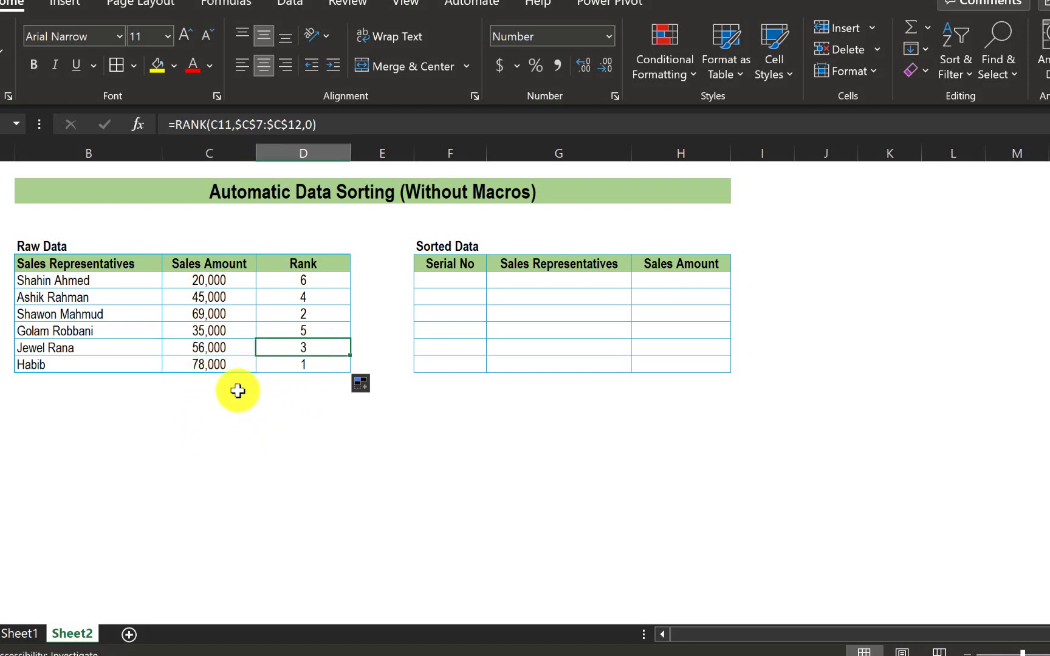
Set the sales amount in C12 to 178000 to test the ranking.
double_click(198, 363)
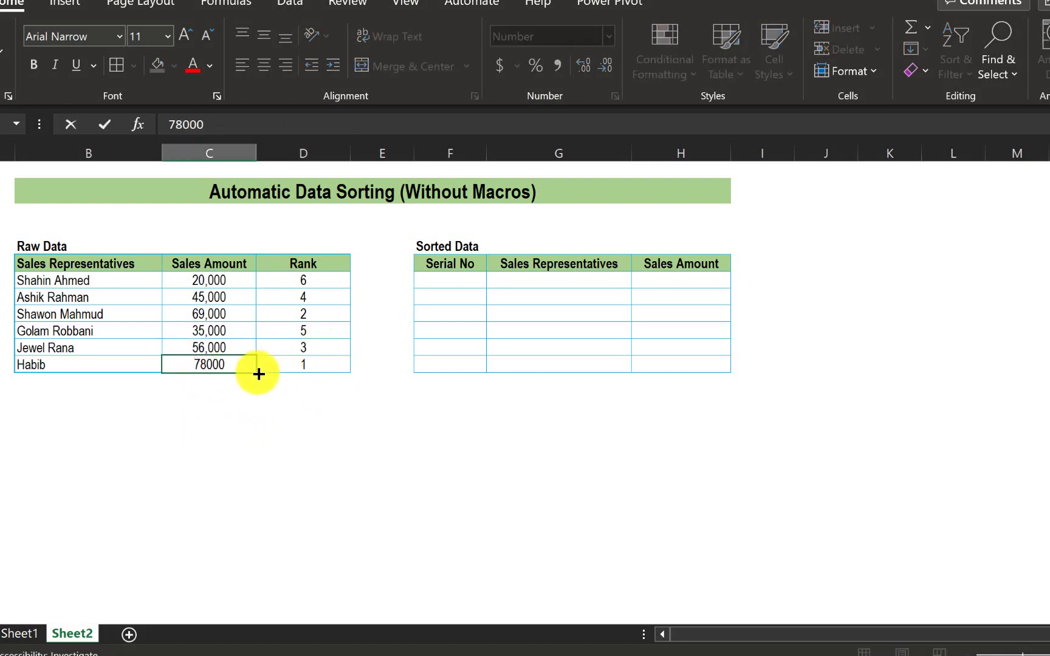
text(1)
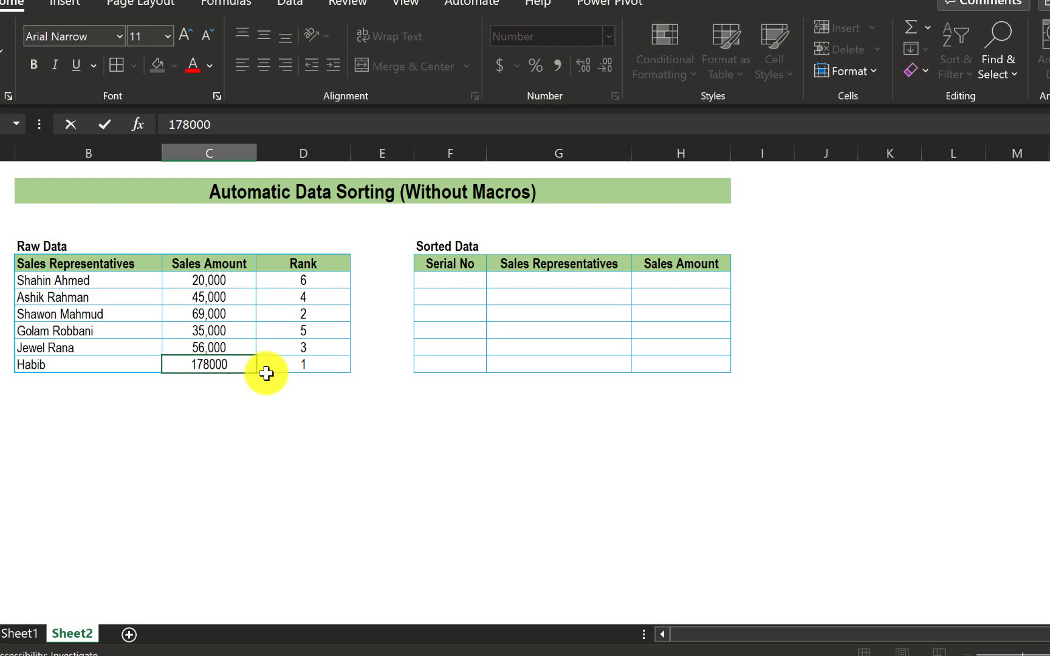
key(Return)
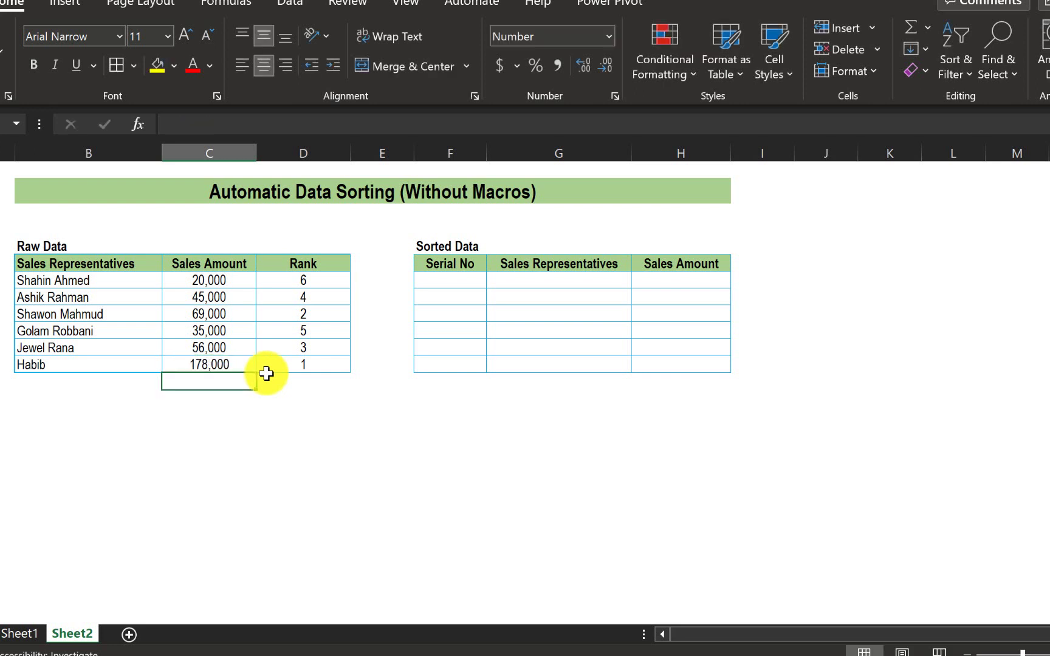
Set the sales amount in C12 of the raw data table to 8000.
double_click(199, 366)
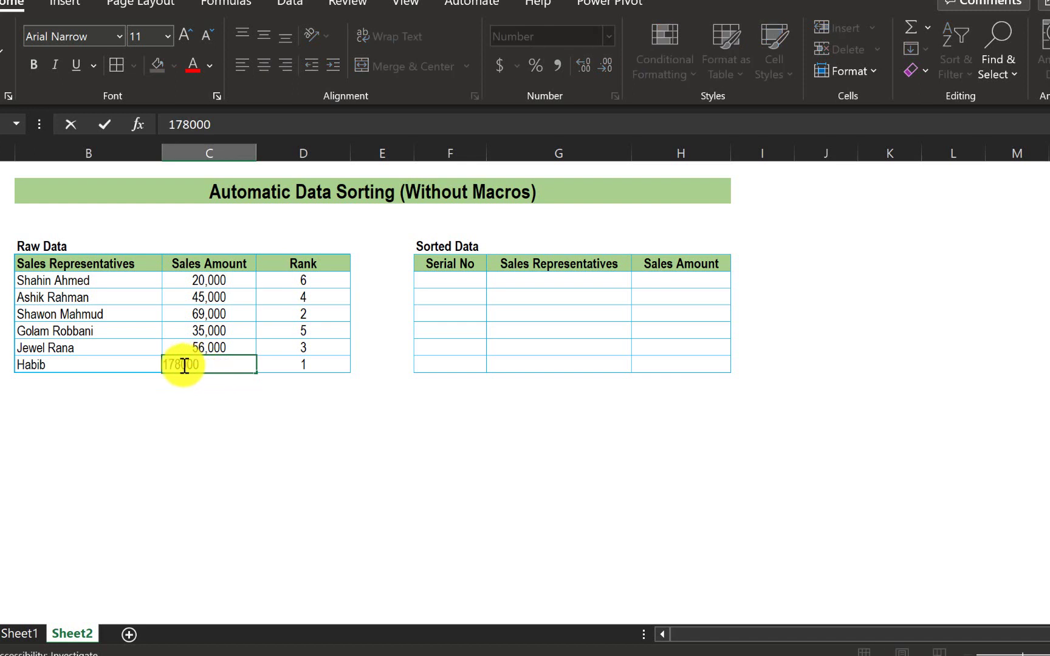
drag(178, 365, 161, 363)
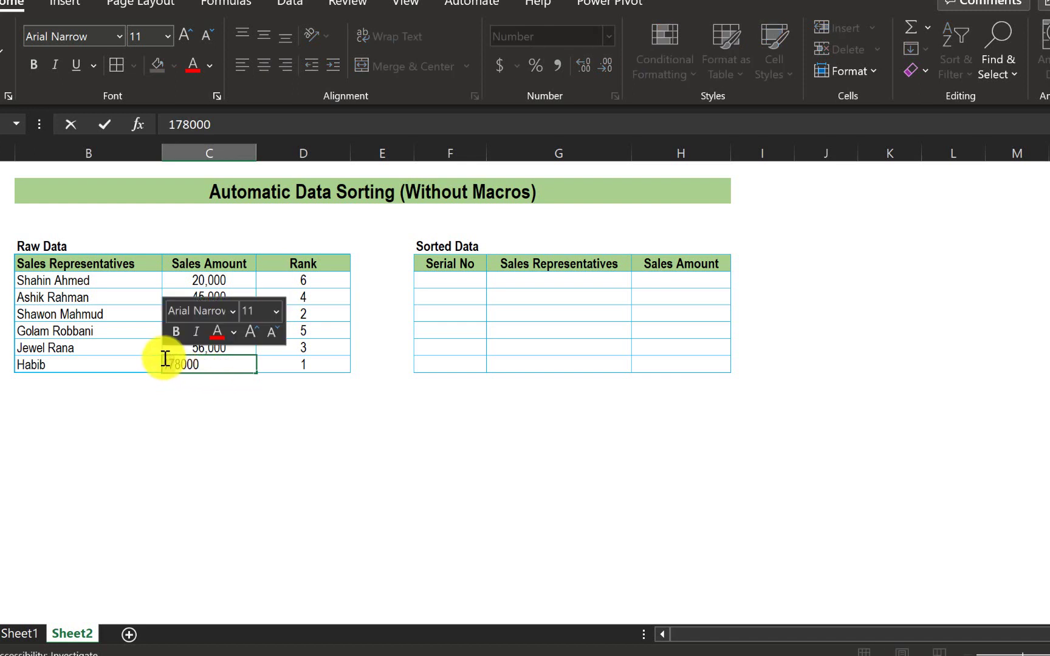
key(BackSpace)
key(Return)
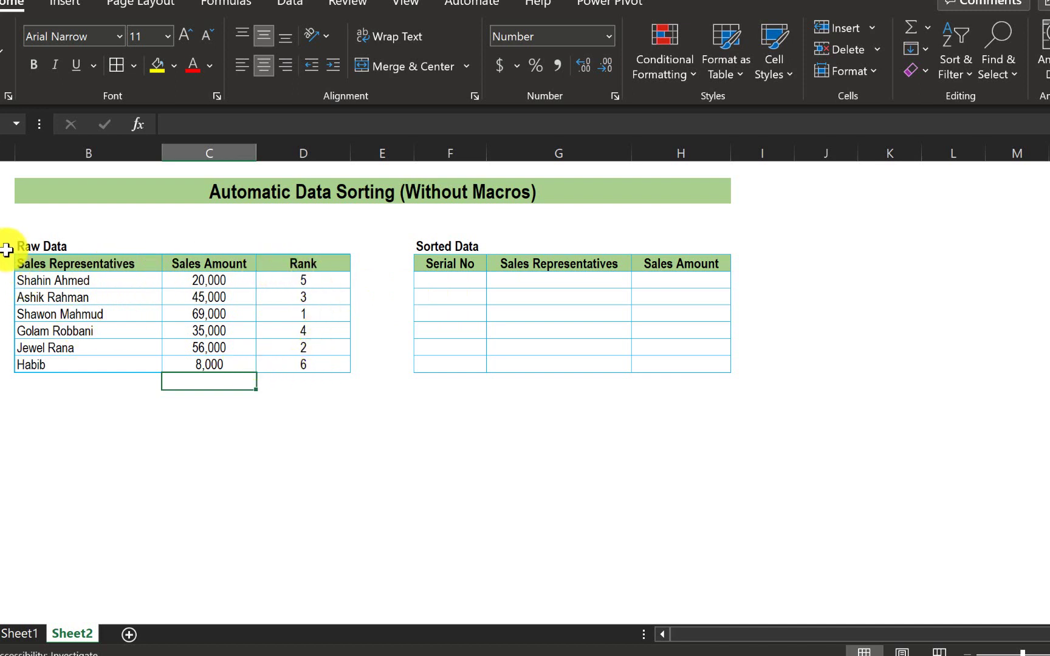
Number the Serial No column of the Sorted Data table from 1 to 6 in F7:F12 by filling a series.
drag(24, 246, 342, 365)
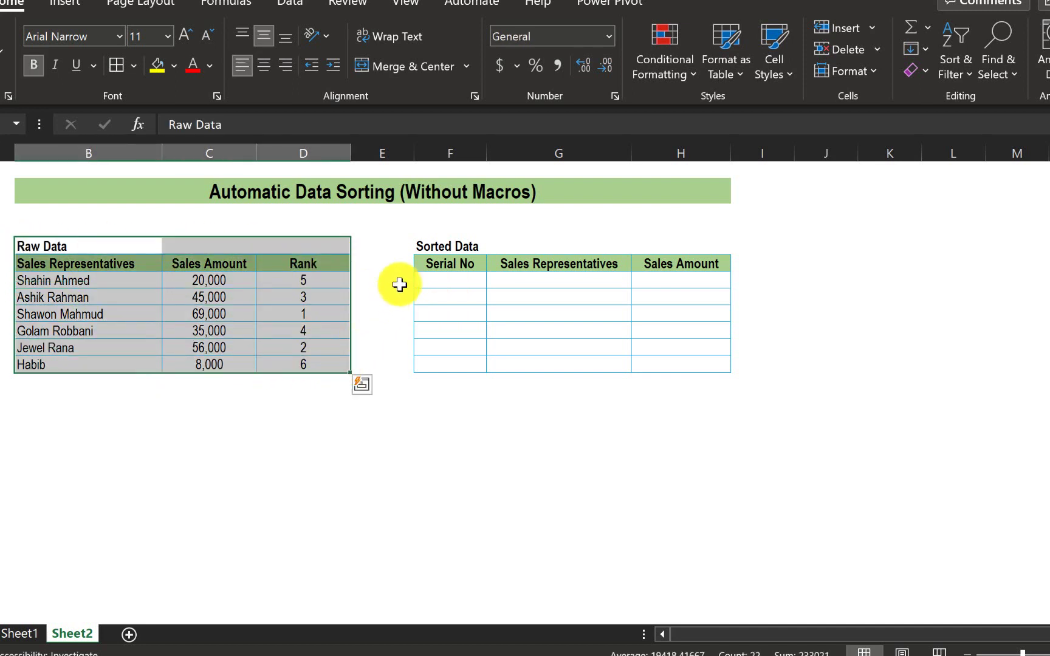
drag(436, 247, 725, 372)
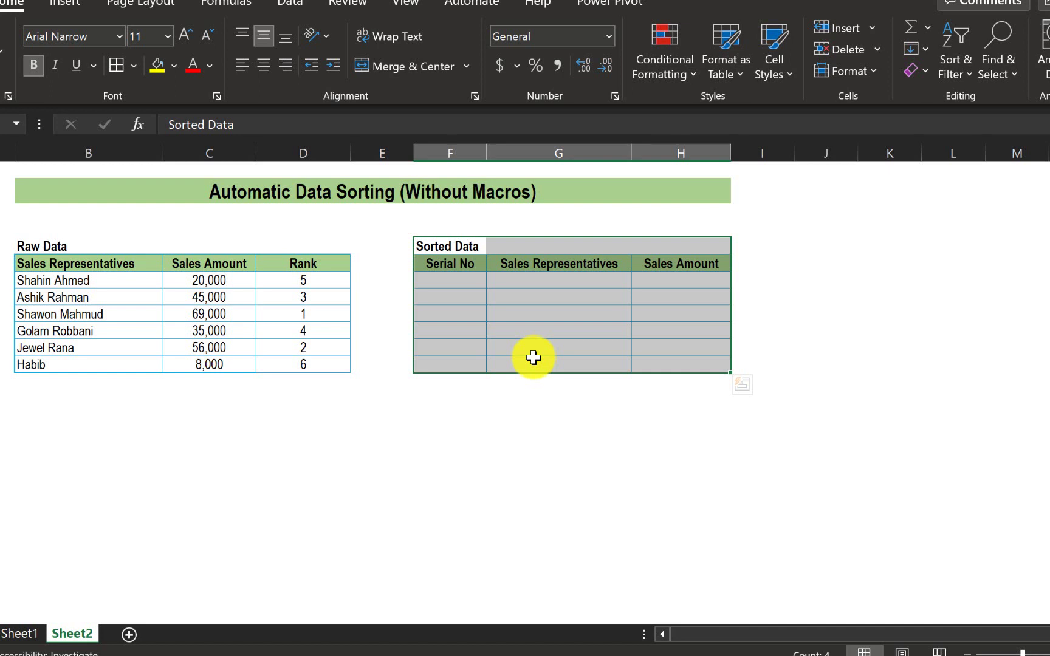
click(467, 281)
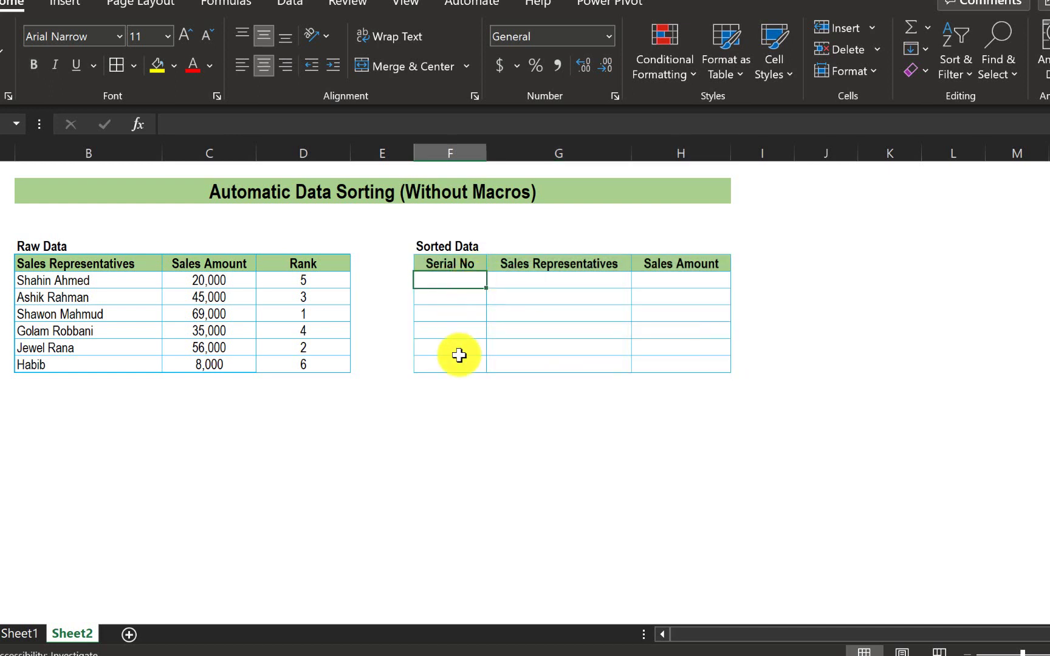
text(1)
click(446, 296)
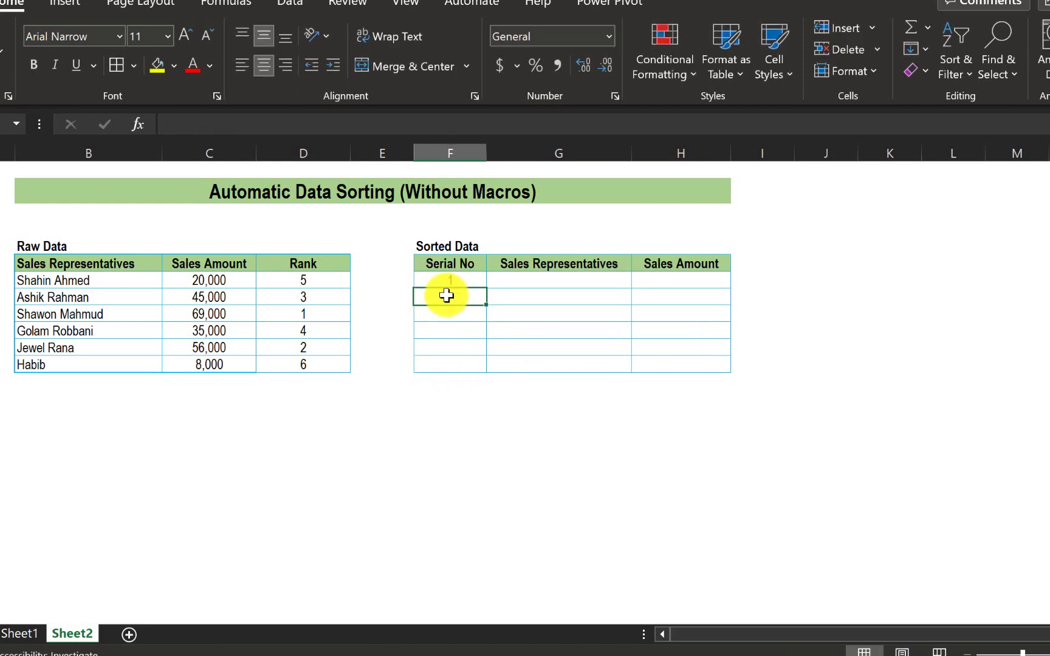
text(2)
drag(462, 279, 490, 370)
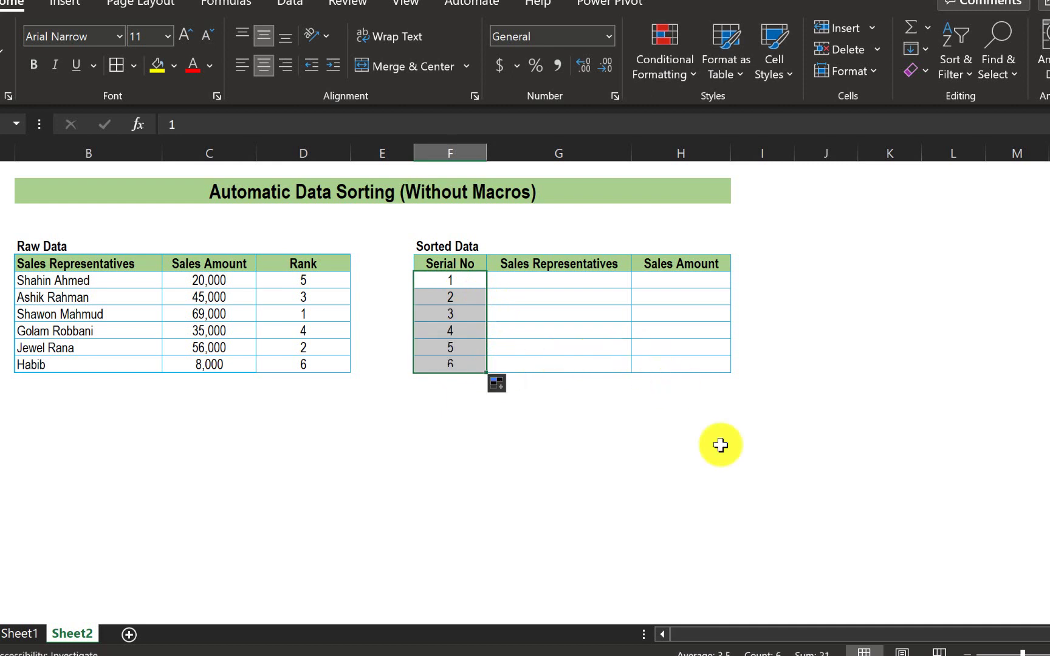
Enter =XLOOKUP(F7,$D$7:$D$12,$B$7:$B$12) in G7 to return the sales representative by rank, and fill it down to G12.
click(554, 280)
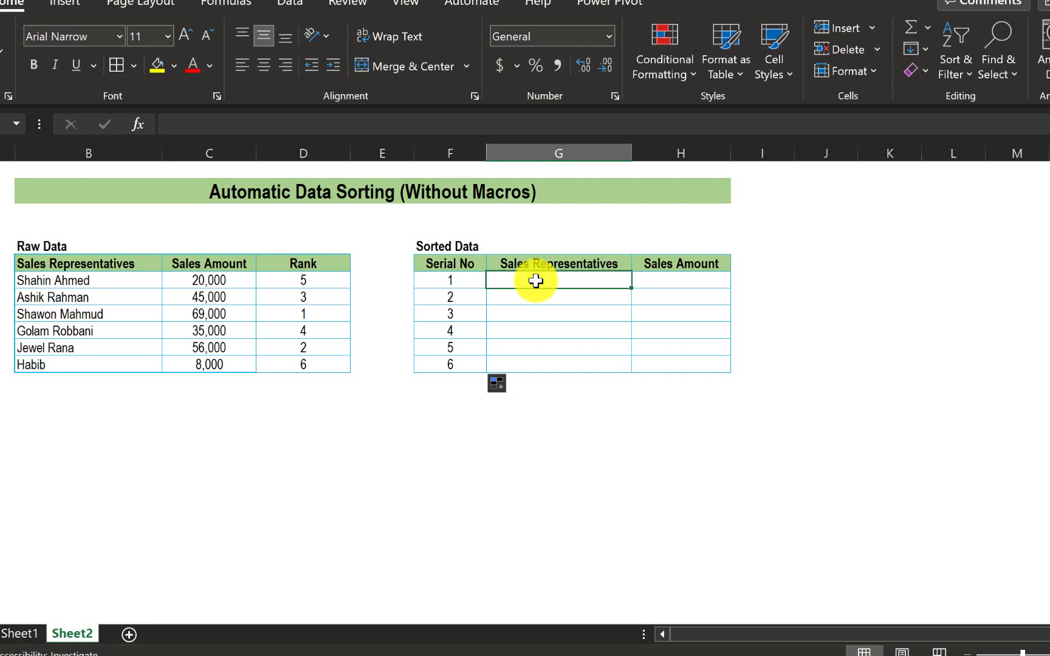
text(=xll)
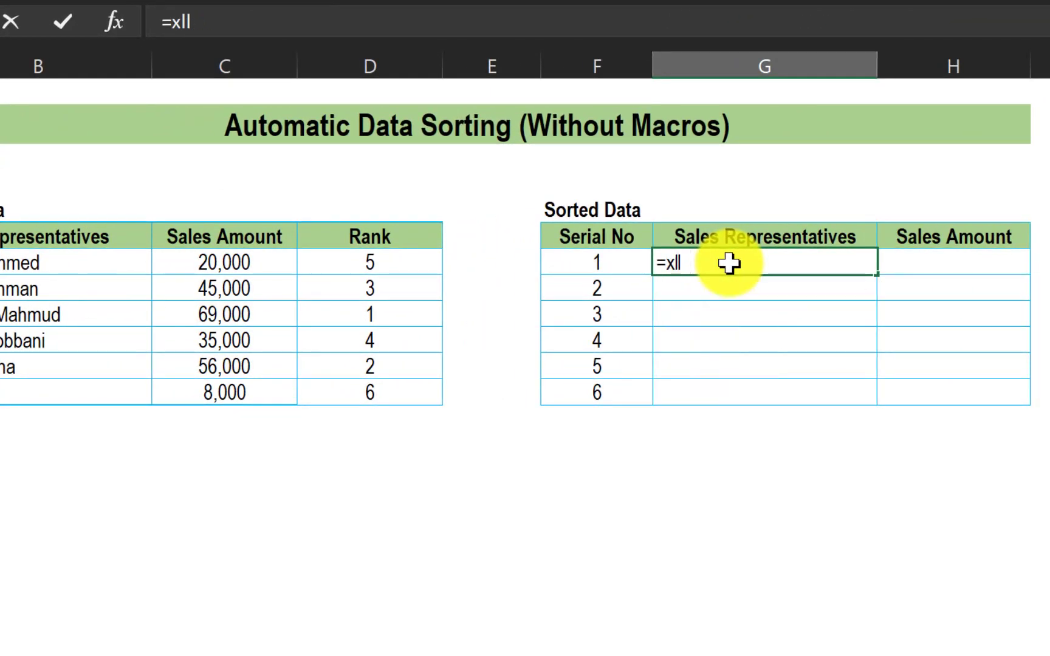
key(BackSpace)
double_click(732, 292)
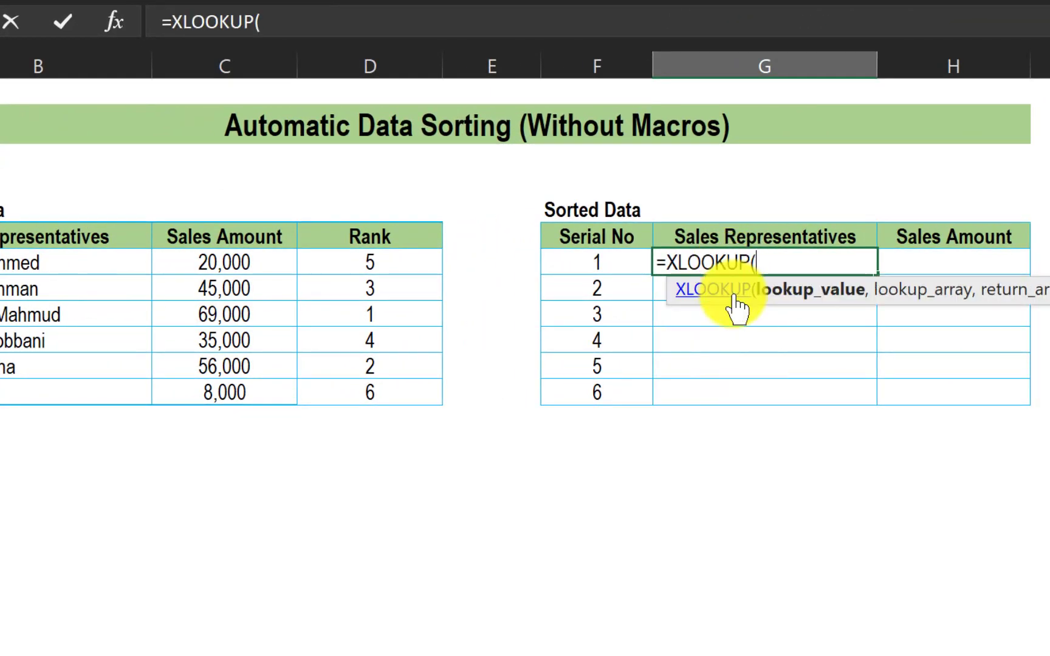
click(604, 262)
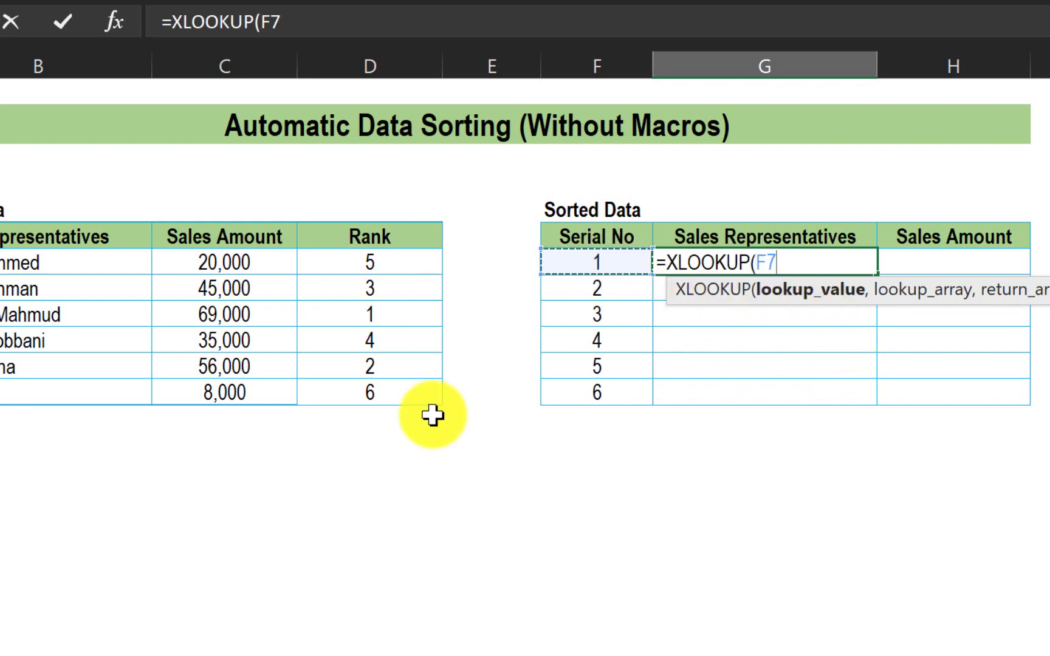
text(,)
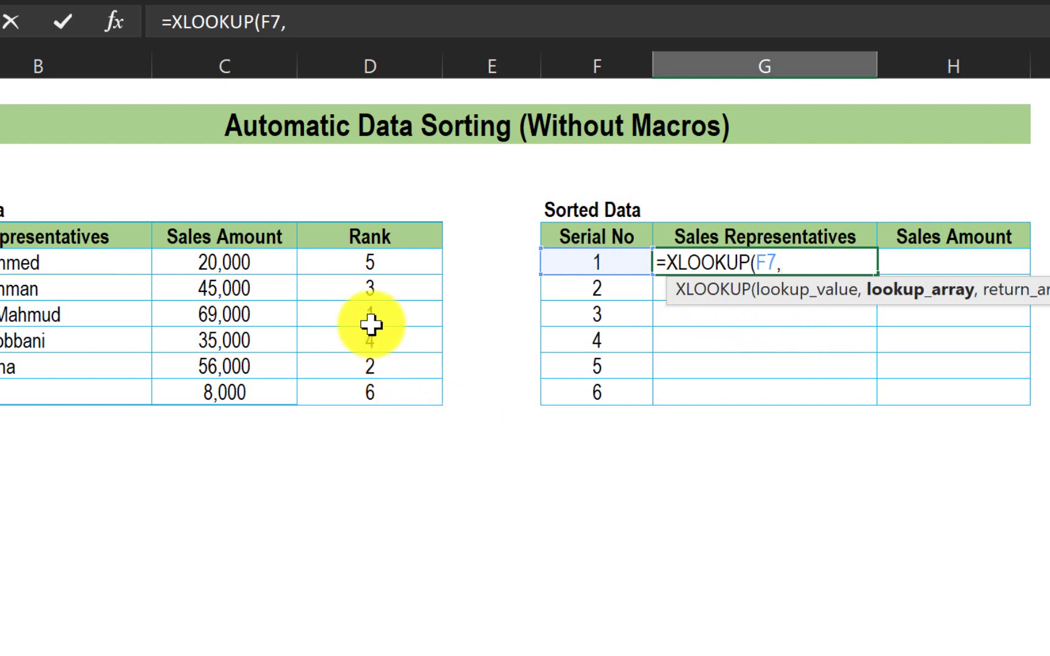
drag(406, 261, 387, 392)
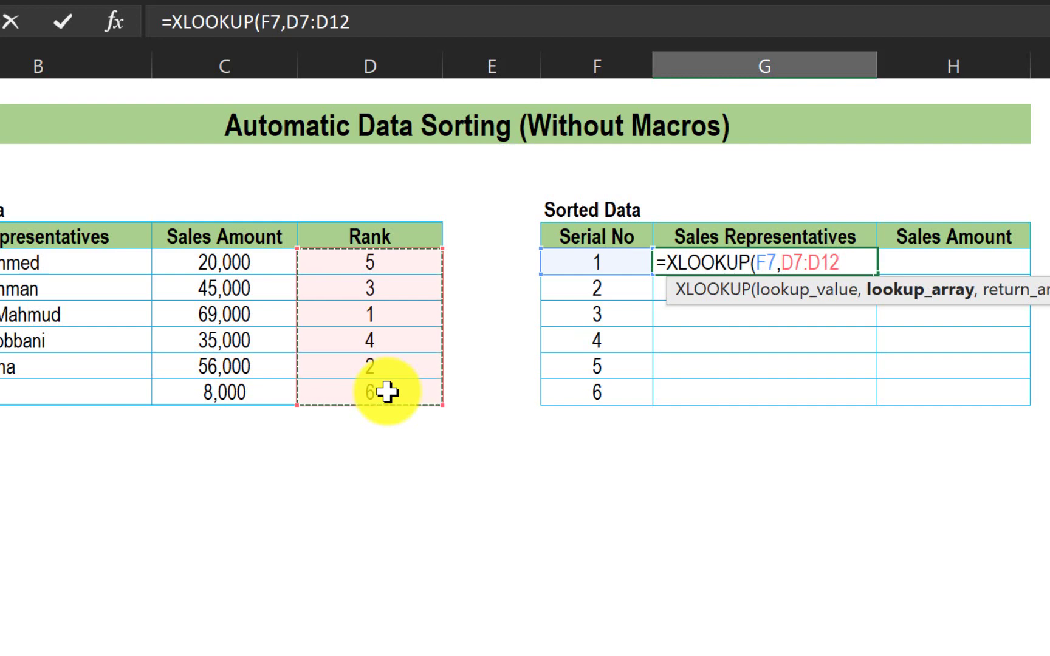
key(F4)
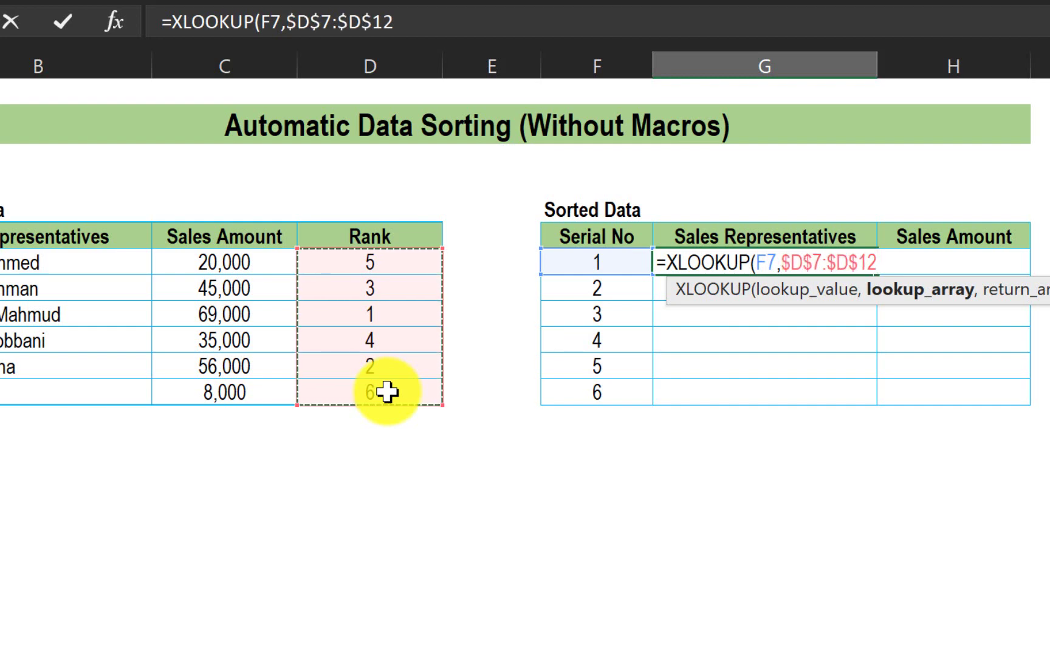
text(,)
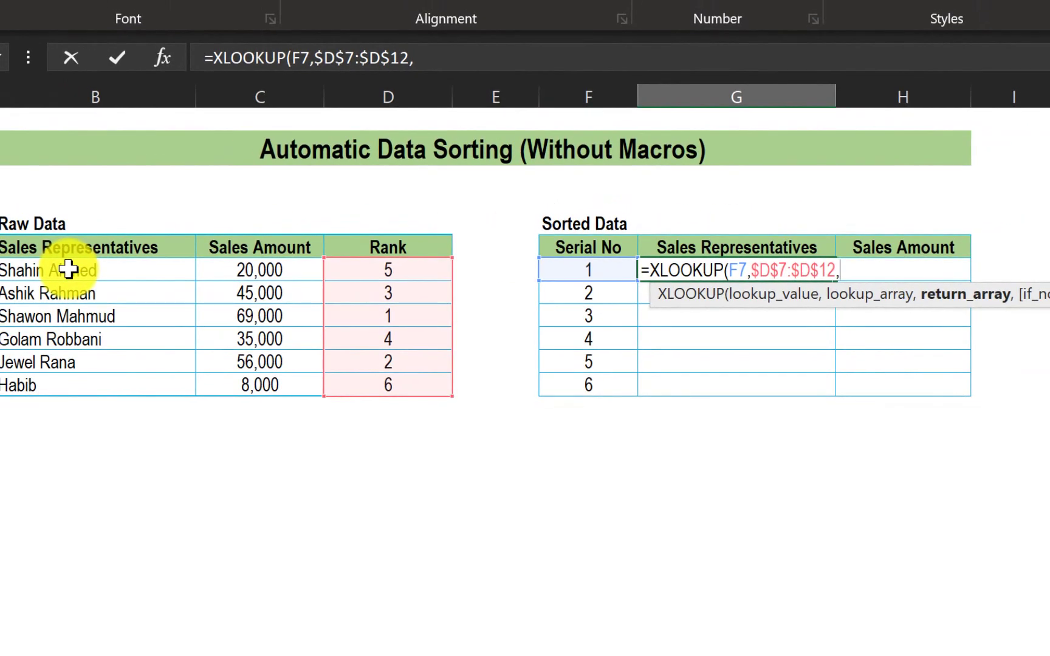
drag(68, 269, 48, 383)
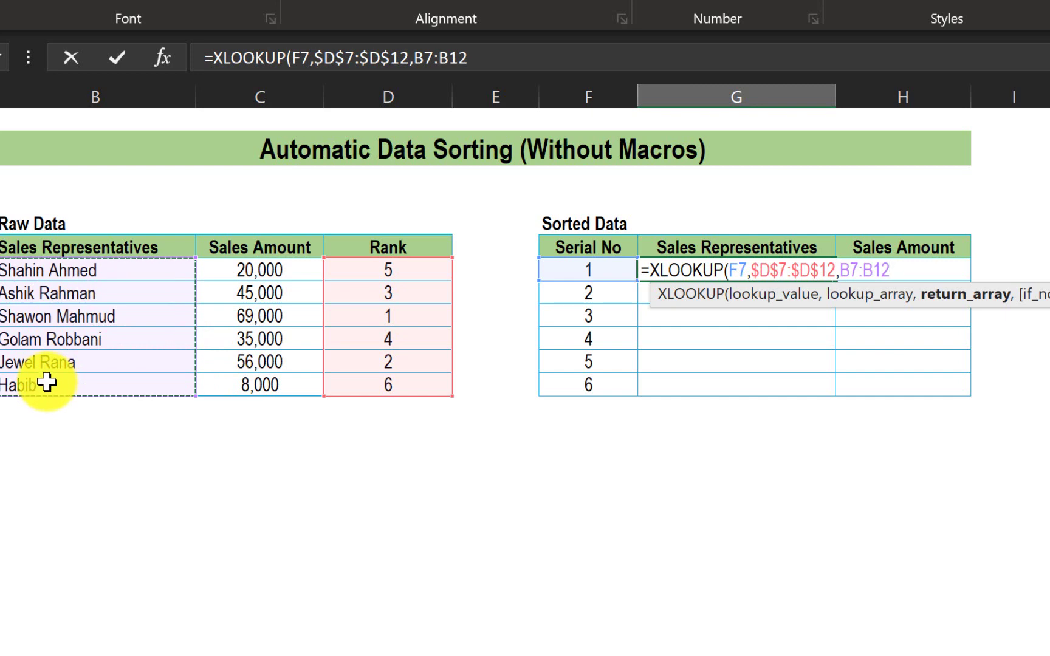
key(F4)
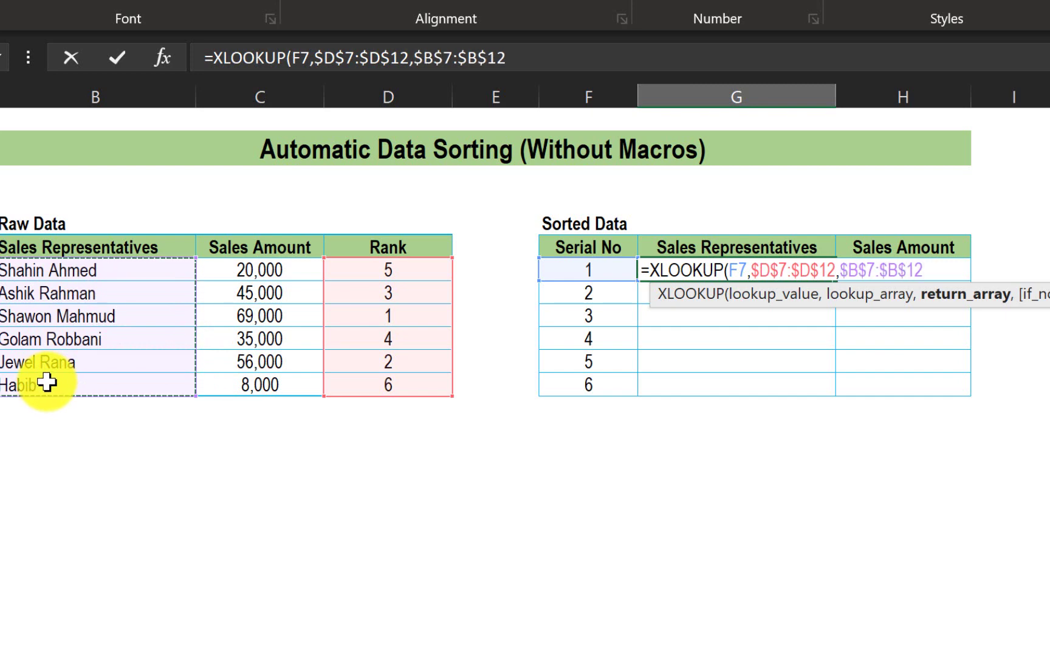
text())
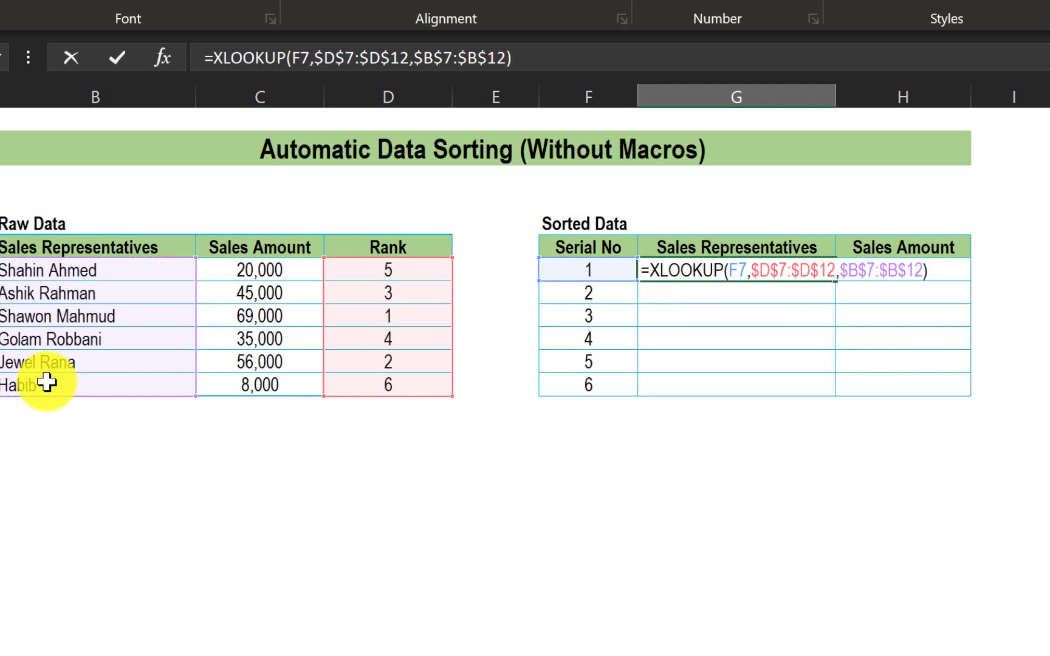
key(Return)
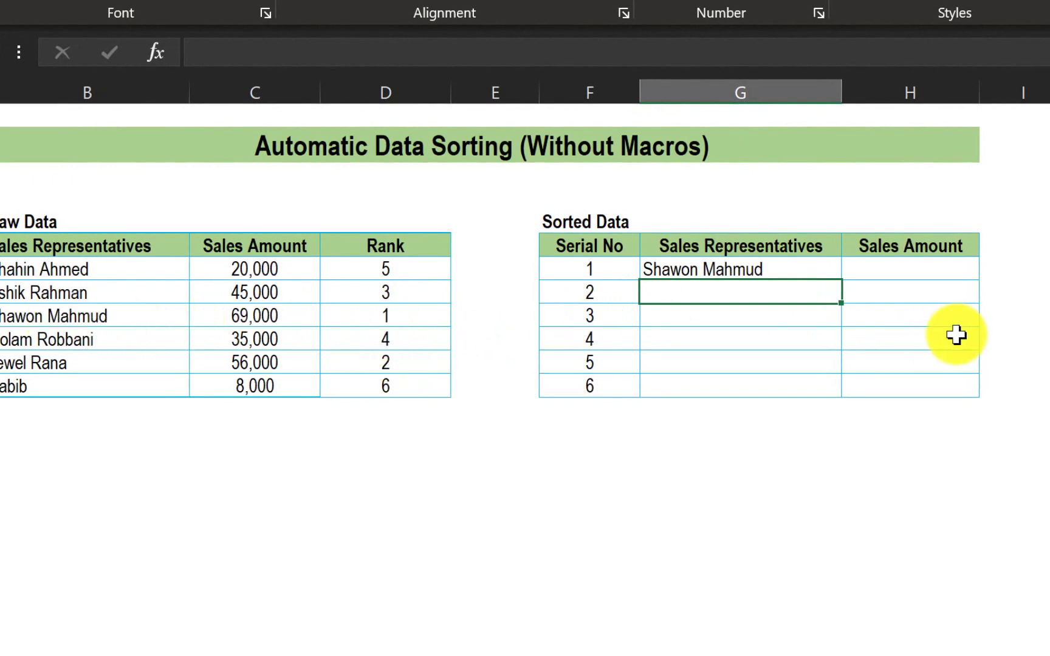
click(790, 270)
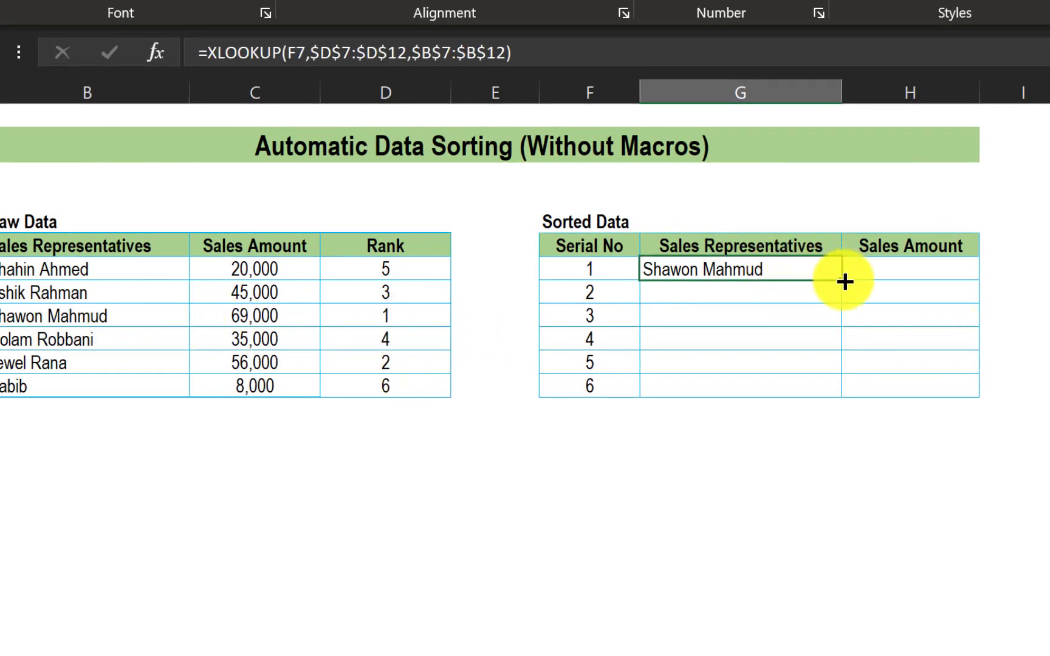
drag(842, 280, 839, 395)
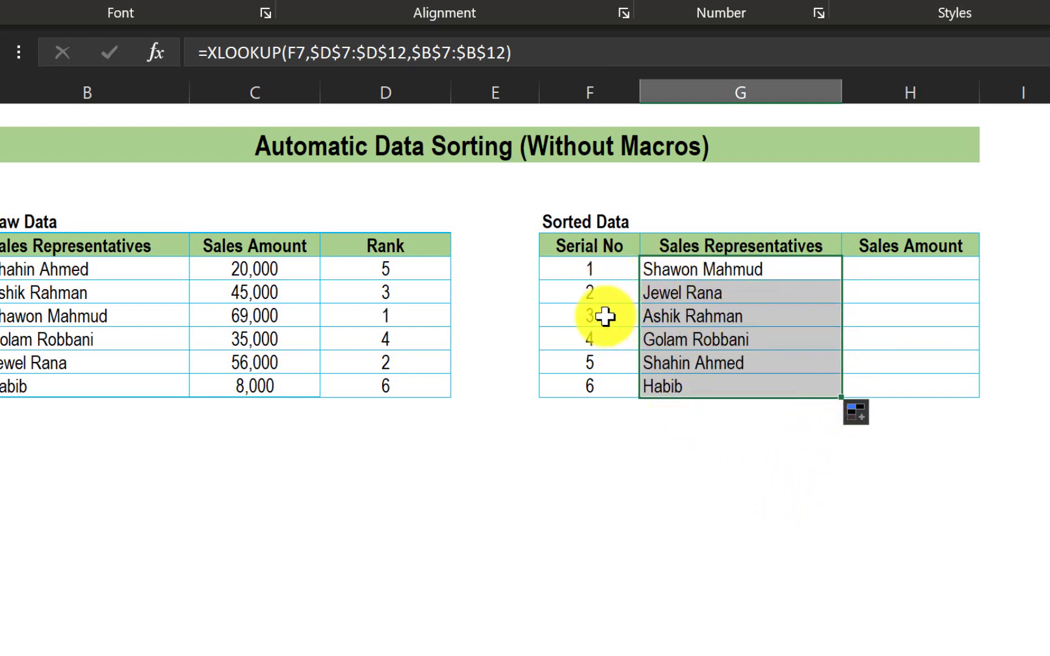
Enter =XLOOKUP(G7,$B$7:$B$12,$C$7:$C$12) in H7 to return each representative's sales amount, and fill it down to H12.
click(928, 267)
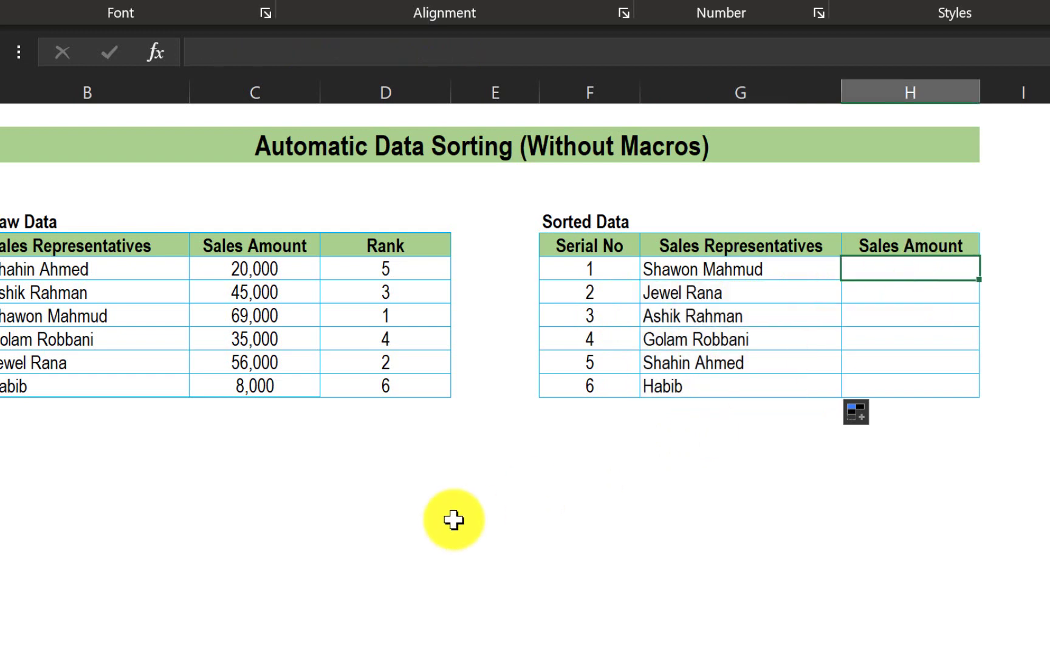
text(=)
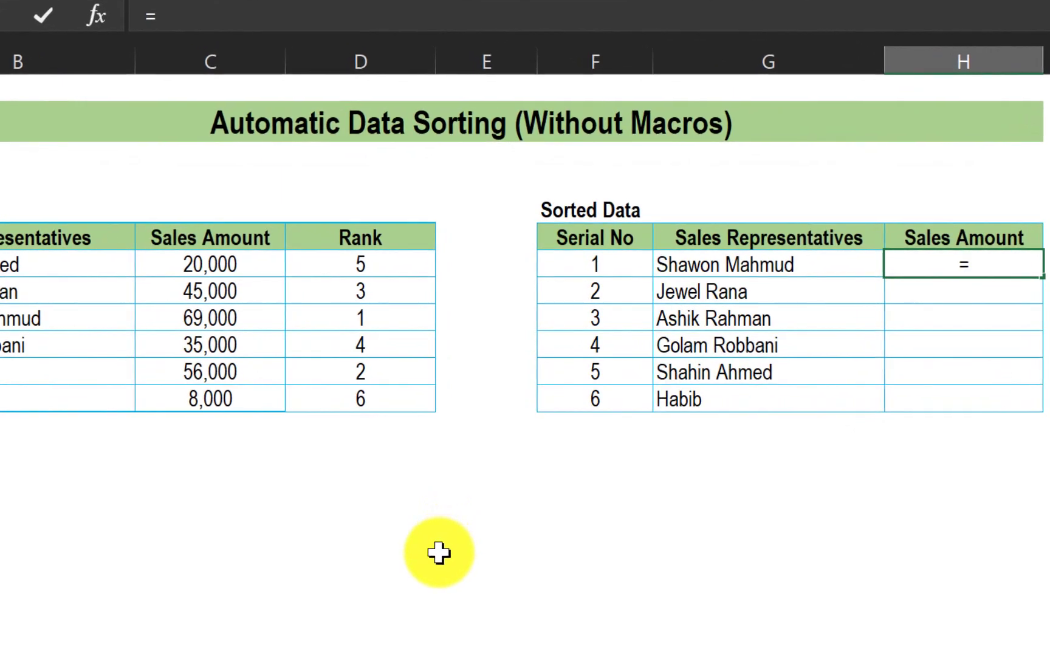
text(xloo)
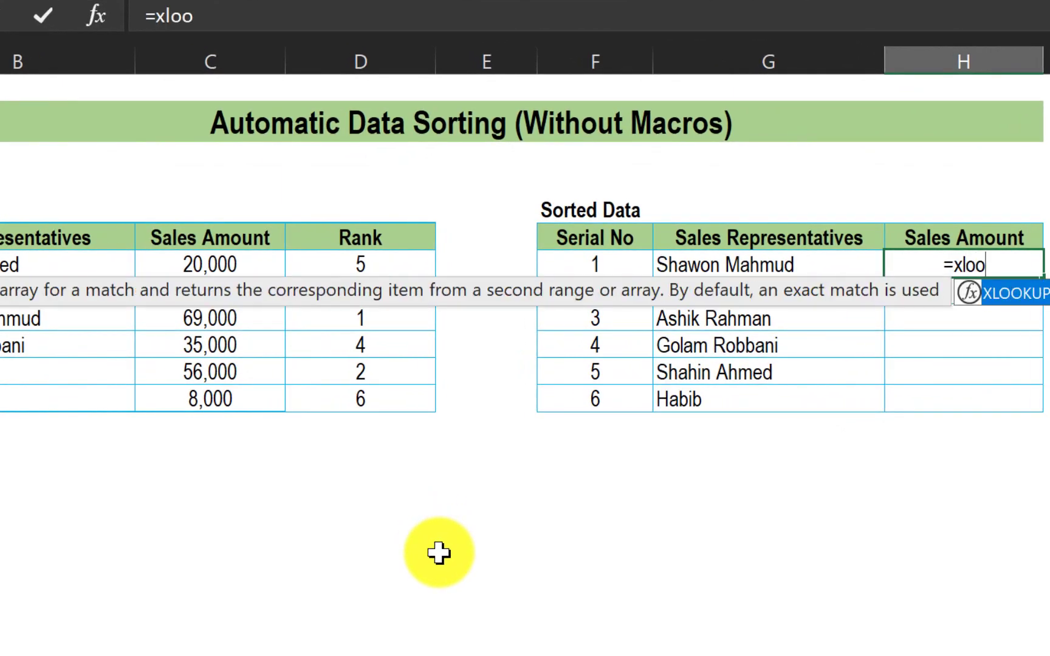
double_click(1019, 294)
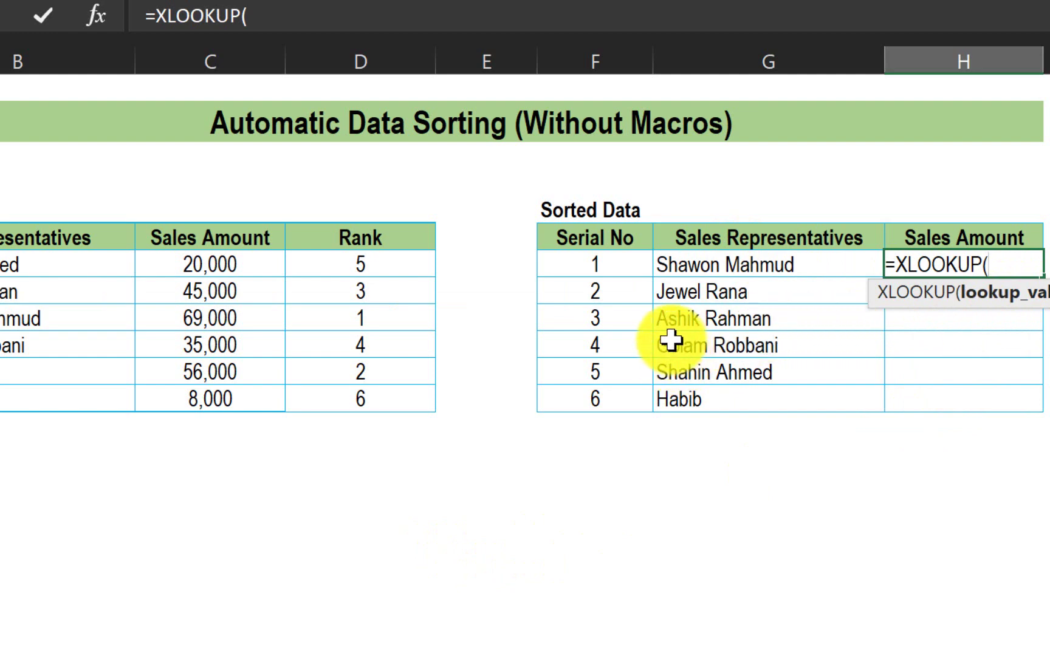
click(736, 264)
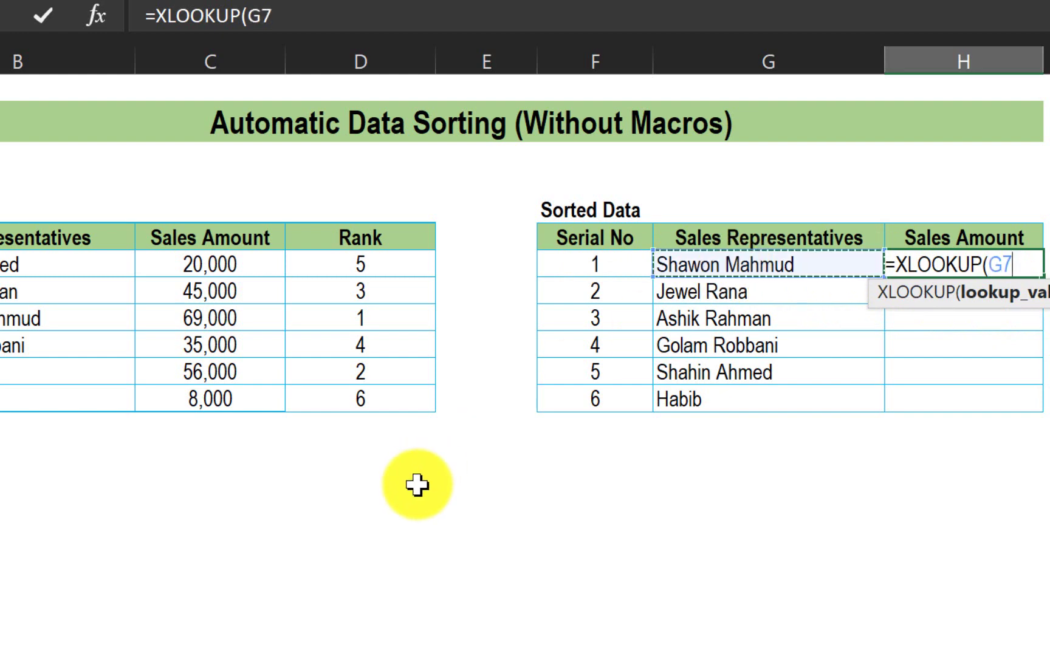
text(,)
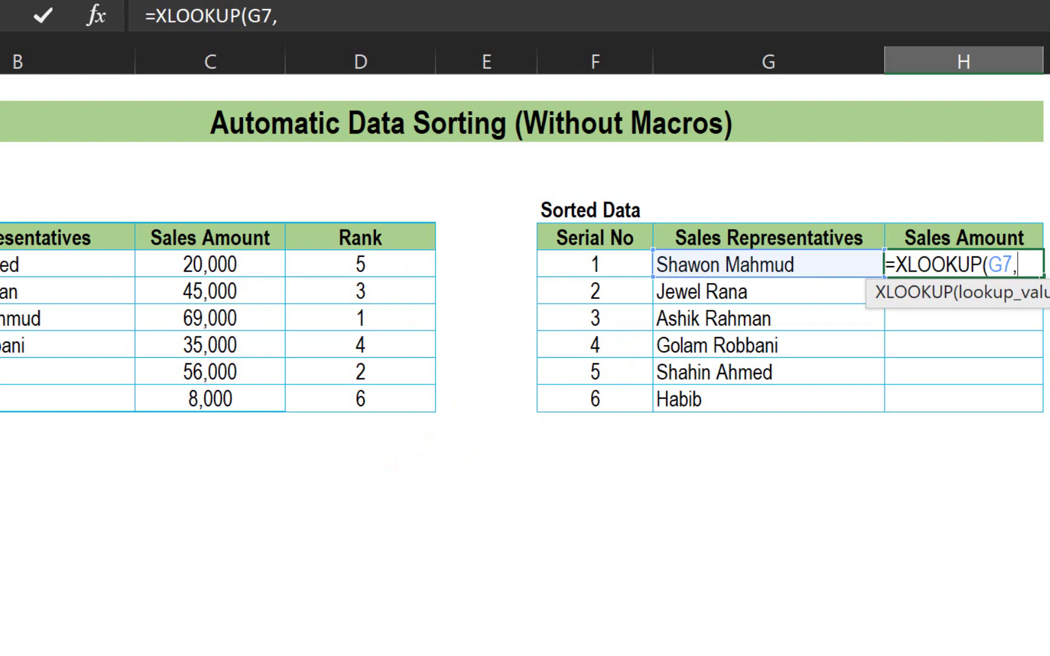
drag(121, 264, 121, 399)
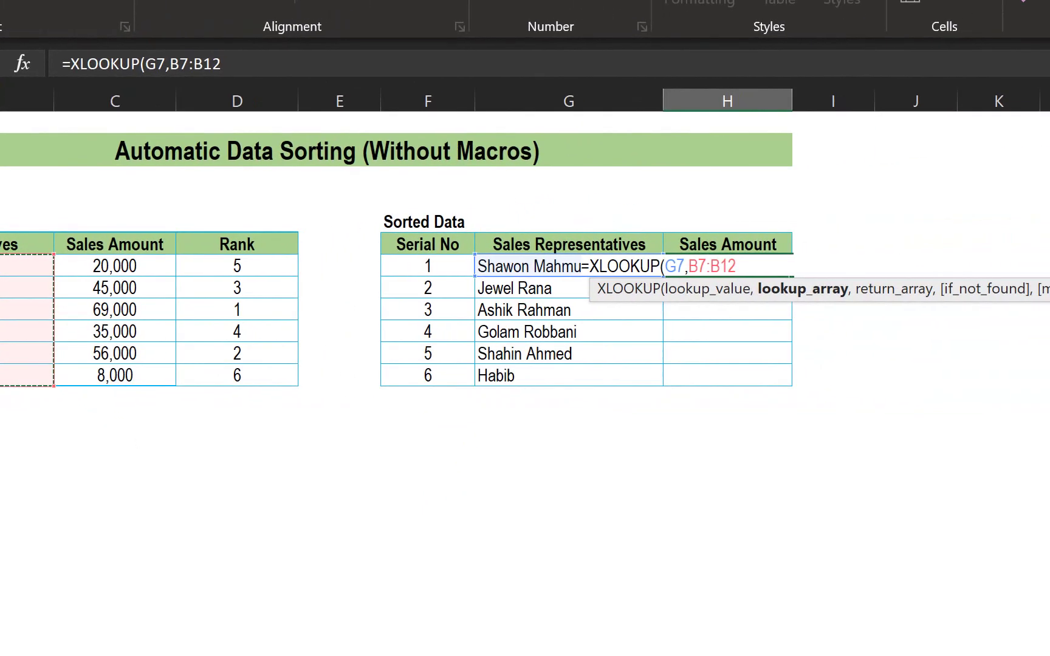
key(F4)
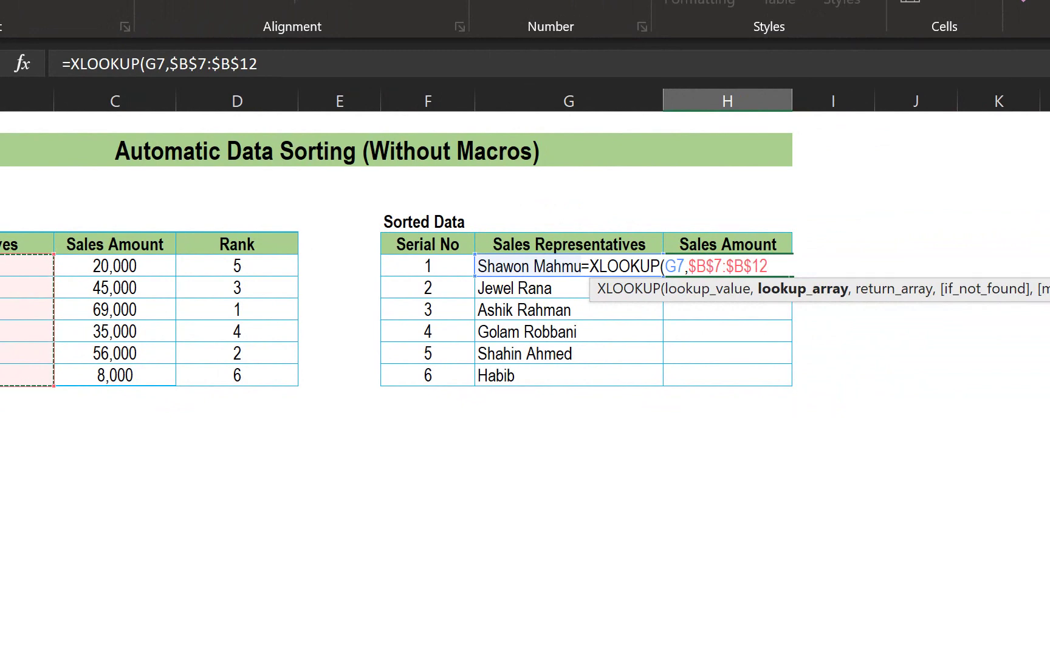
text(,)
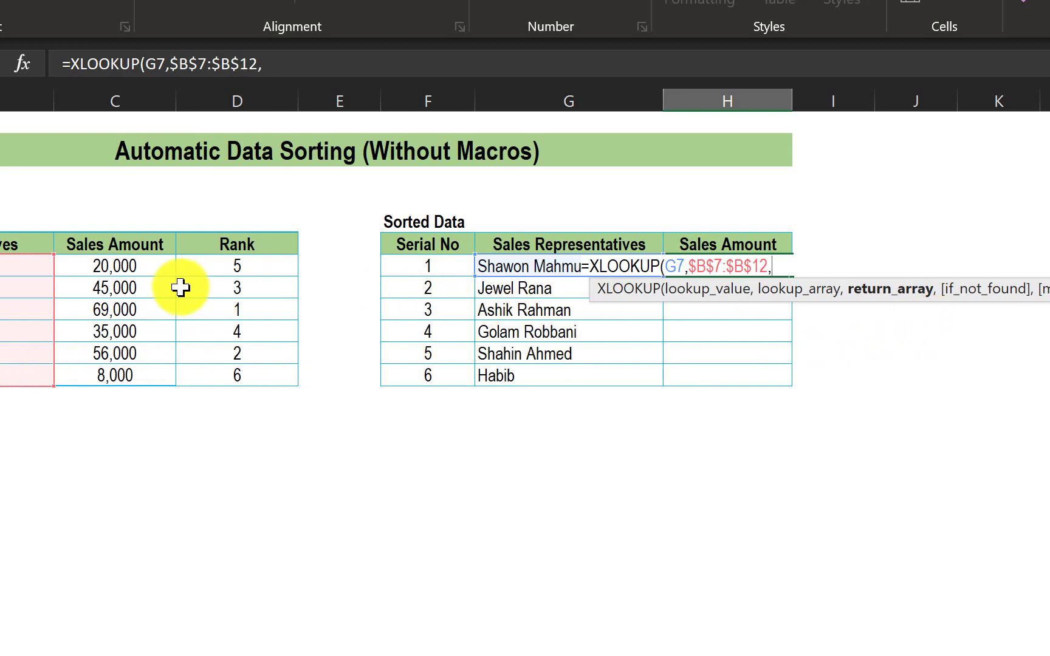
drag(137, 273, 101, 375)
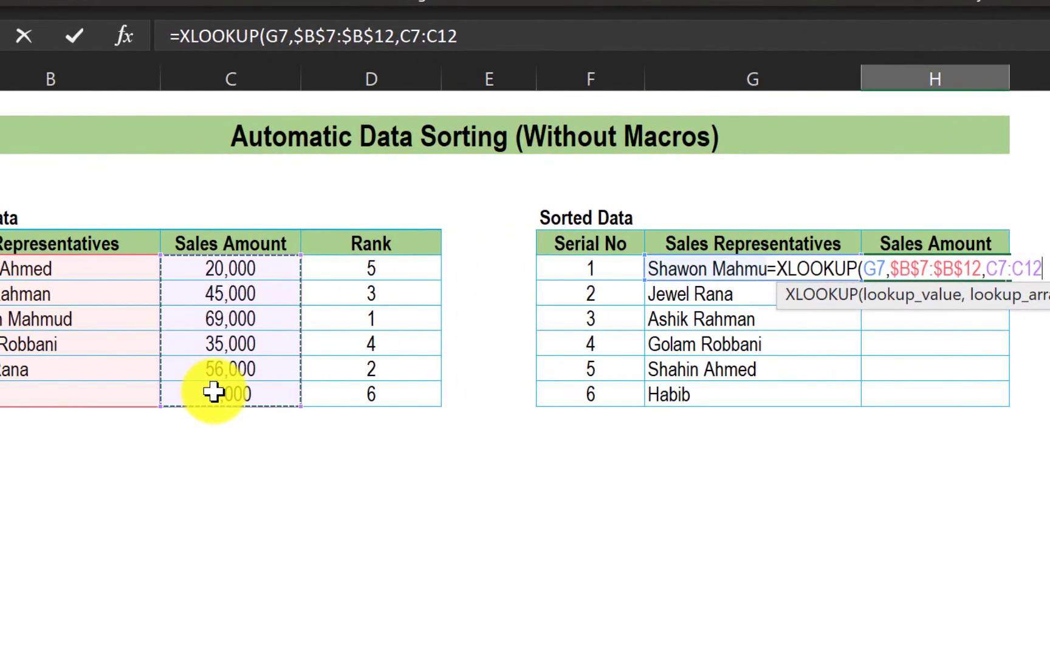
key(F4)
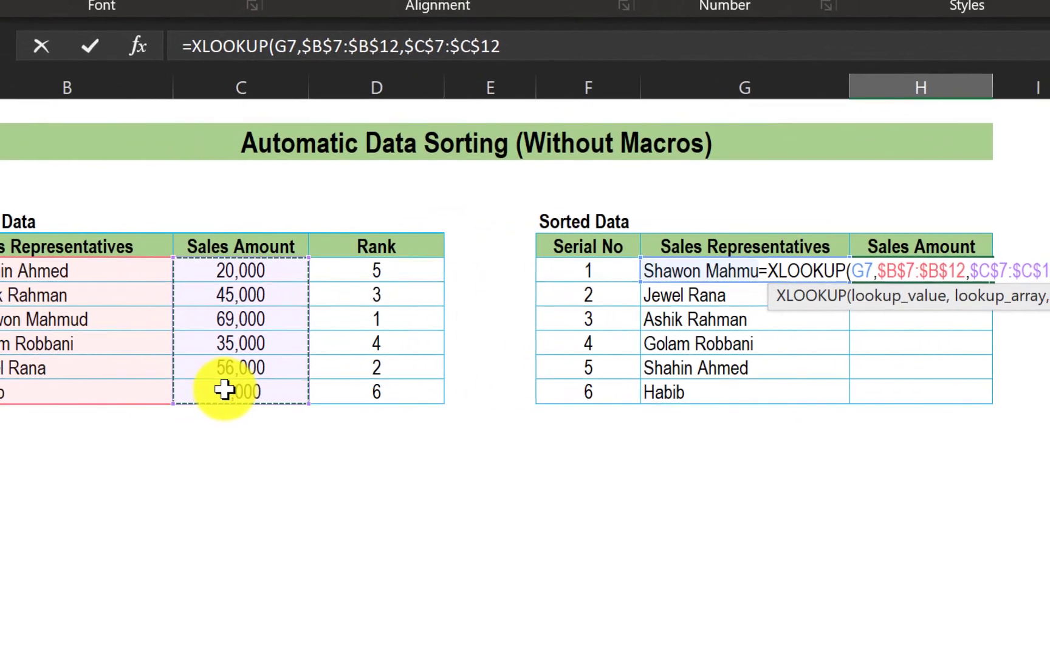
text())
key(Return)
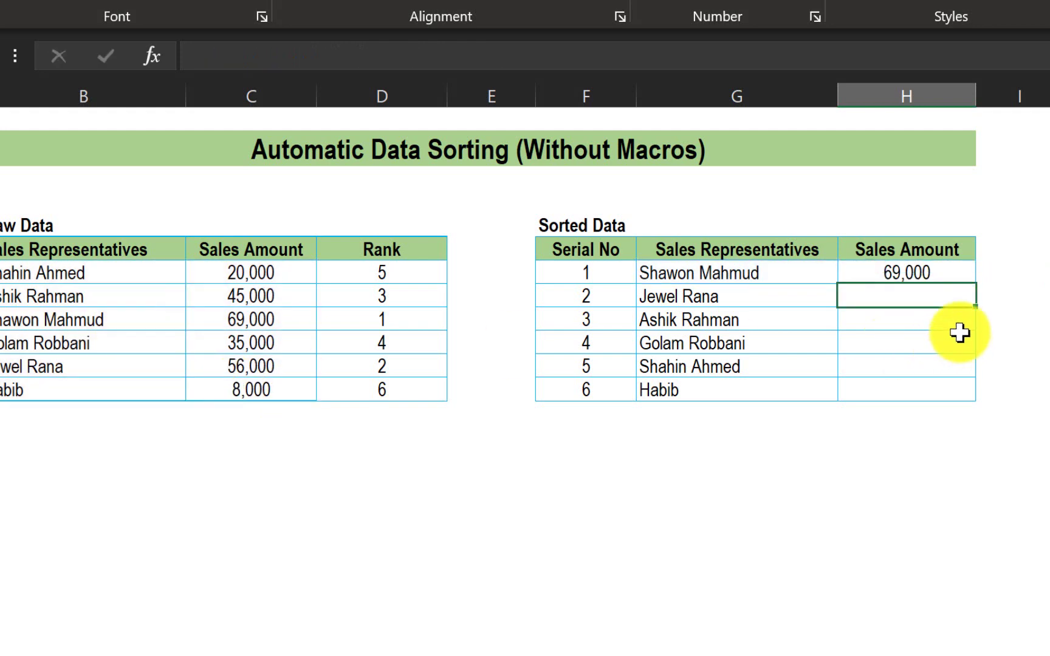
click(946, 274)
drag(975, 283, 979, 396)
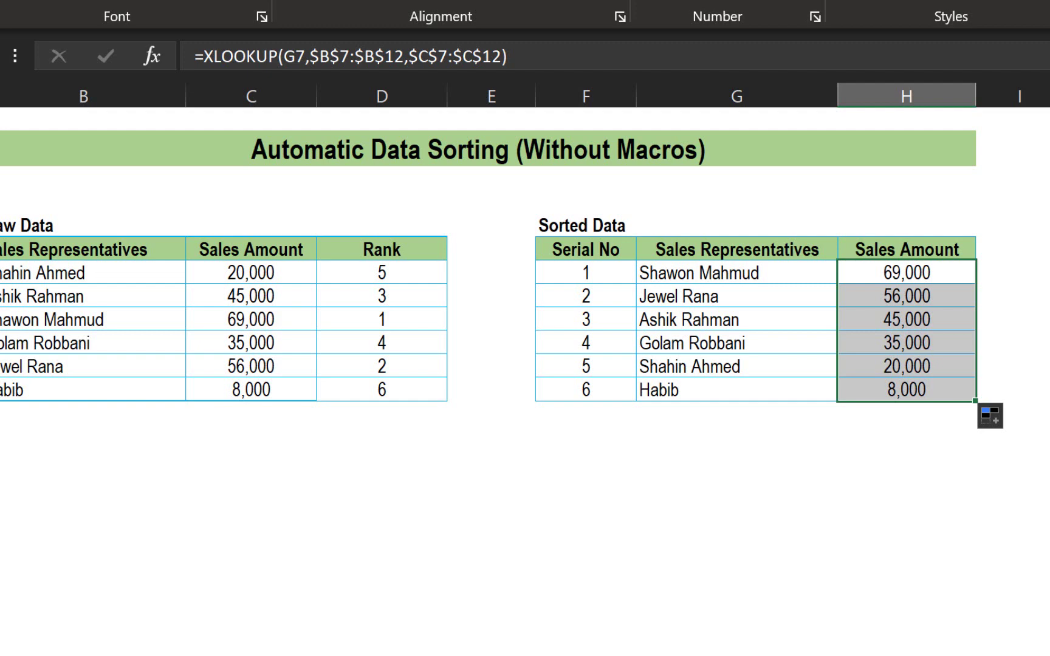
Check the raw sales amount in C7 against its row 11 entry in the Sorted Data table, and highlight G11 with yellow fill.
click(228, 319)
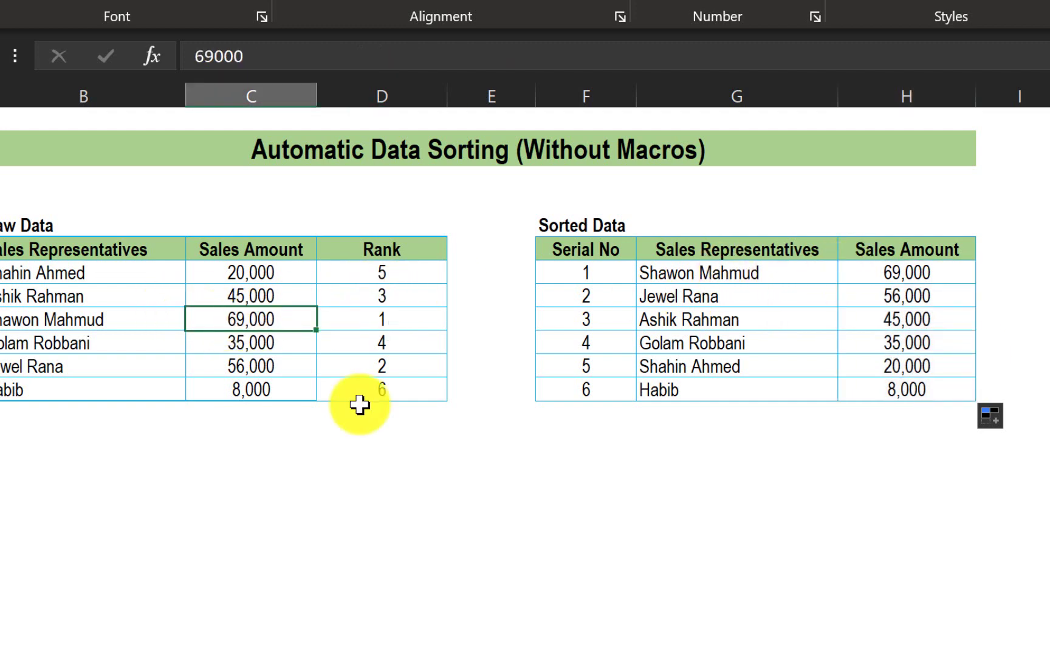
click(608, 274)
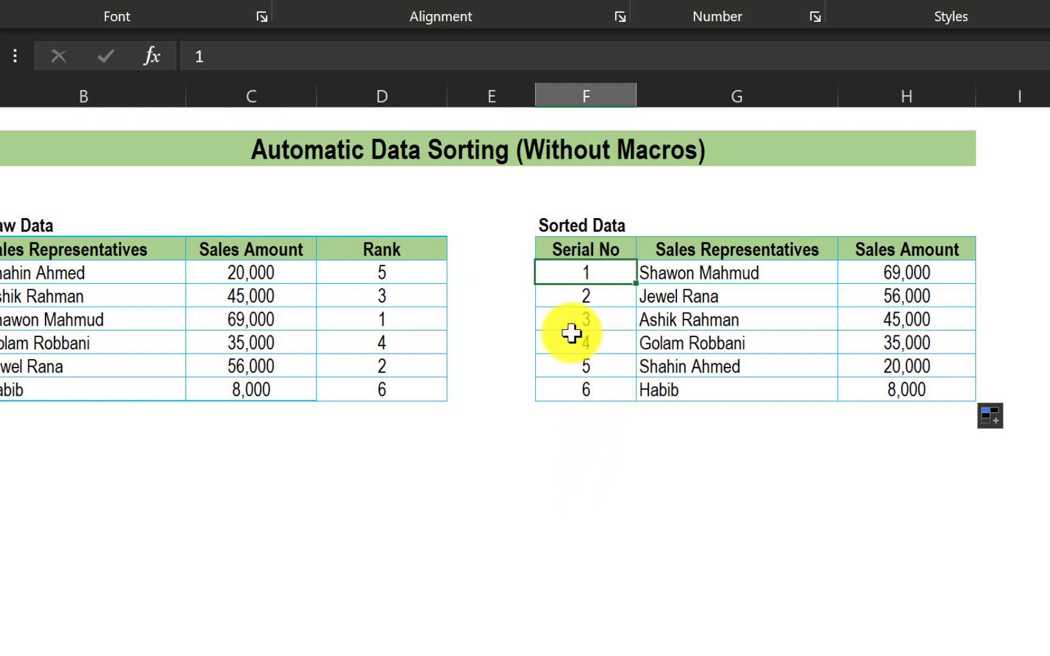
click(222, 274)
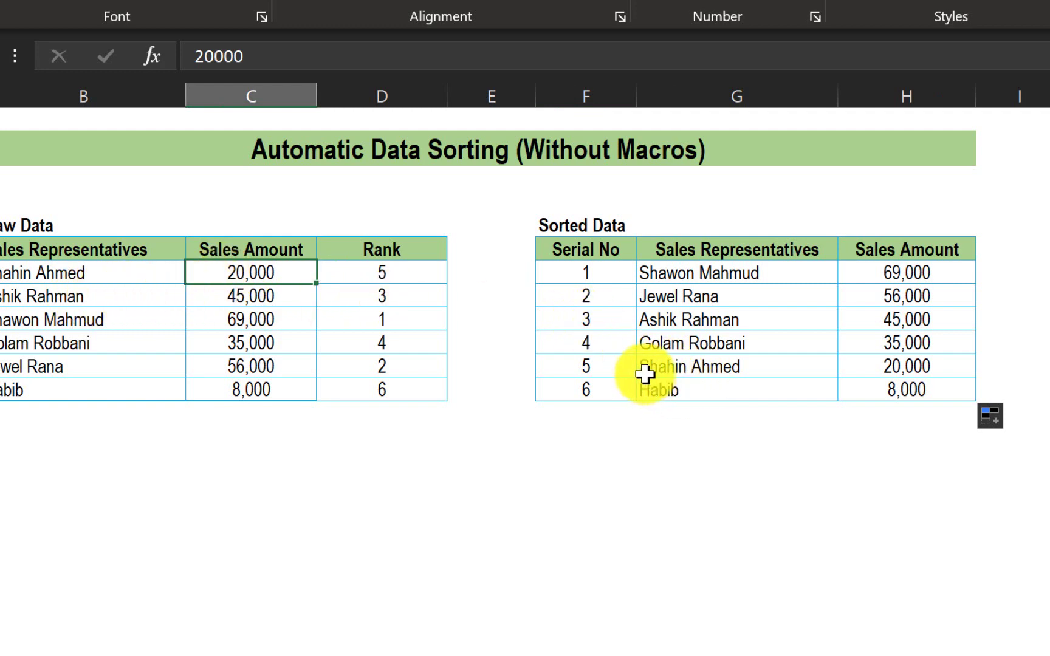
click(676, 367)
drag(675, 367, 861, 362)
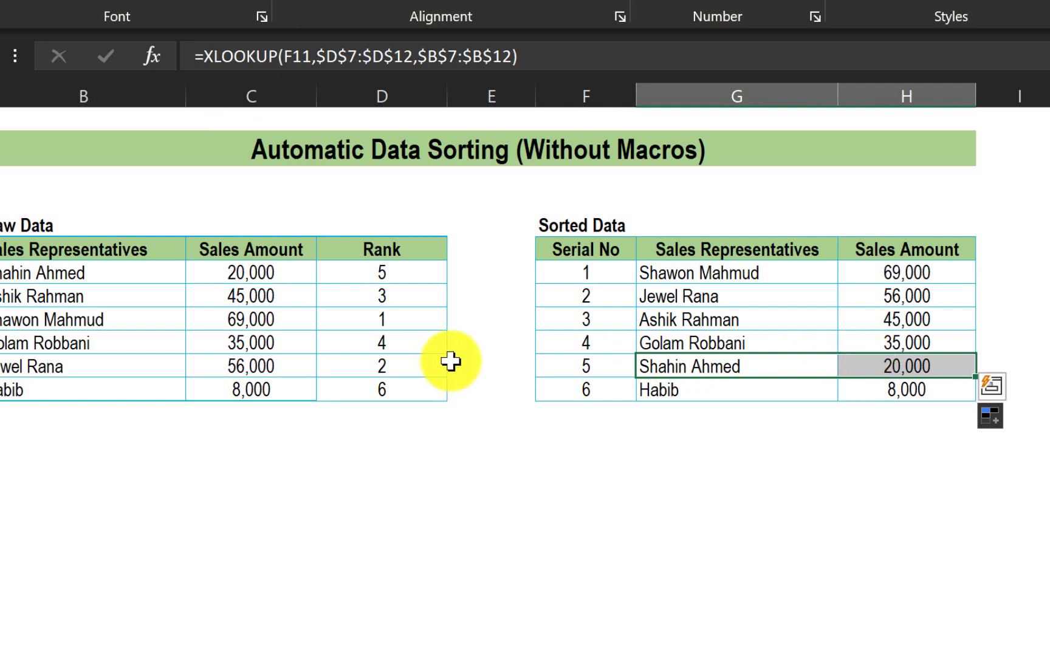
drag(579, 366, 722, 361)
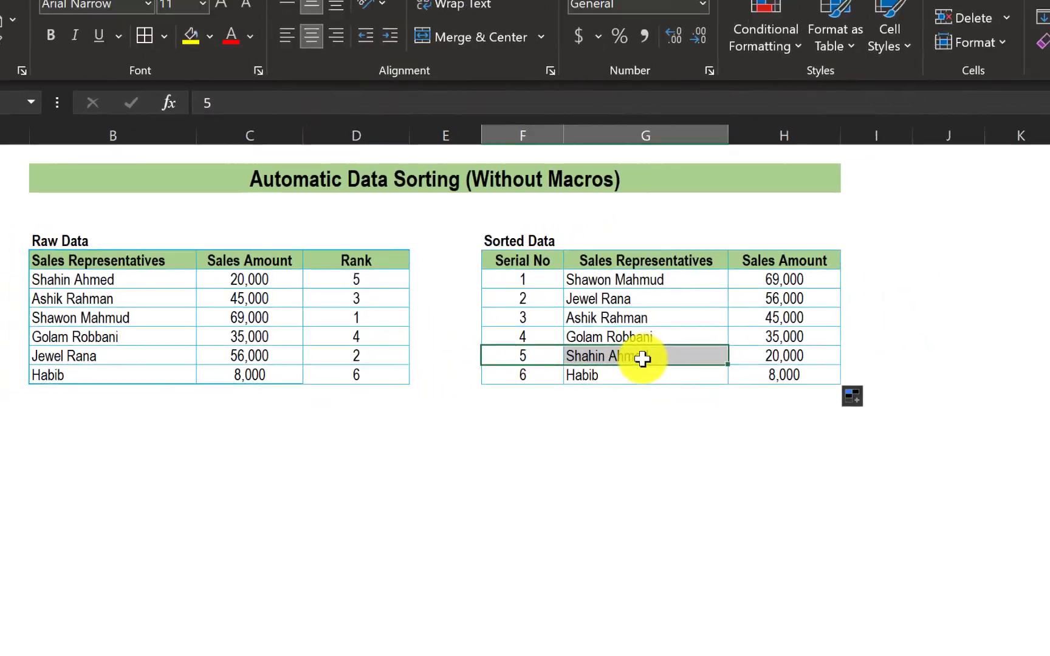
click(642, 359)
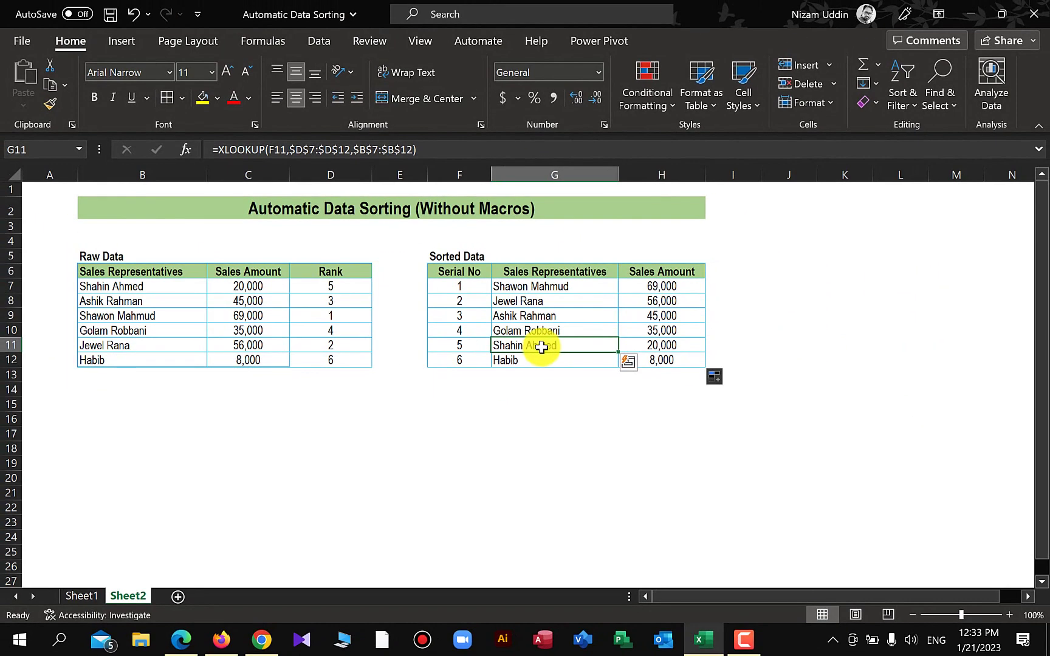
click(191, 36)
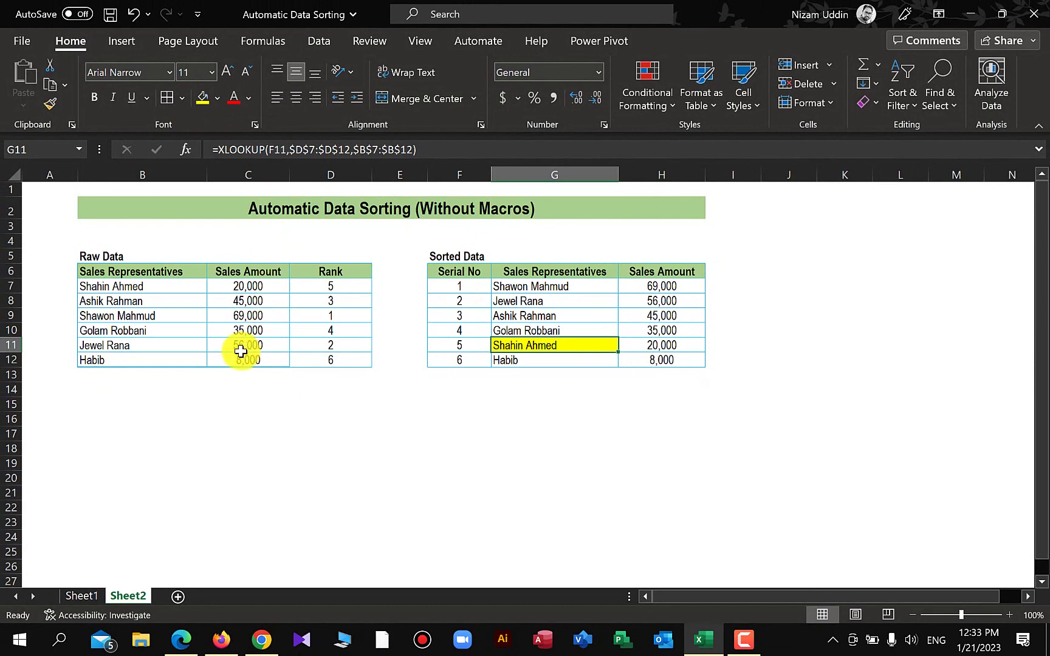
Set the sales amount in C7 of the raw data table to 120000.
double_click(227, 286)
text(1)
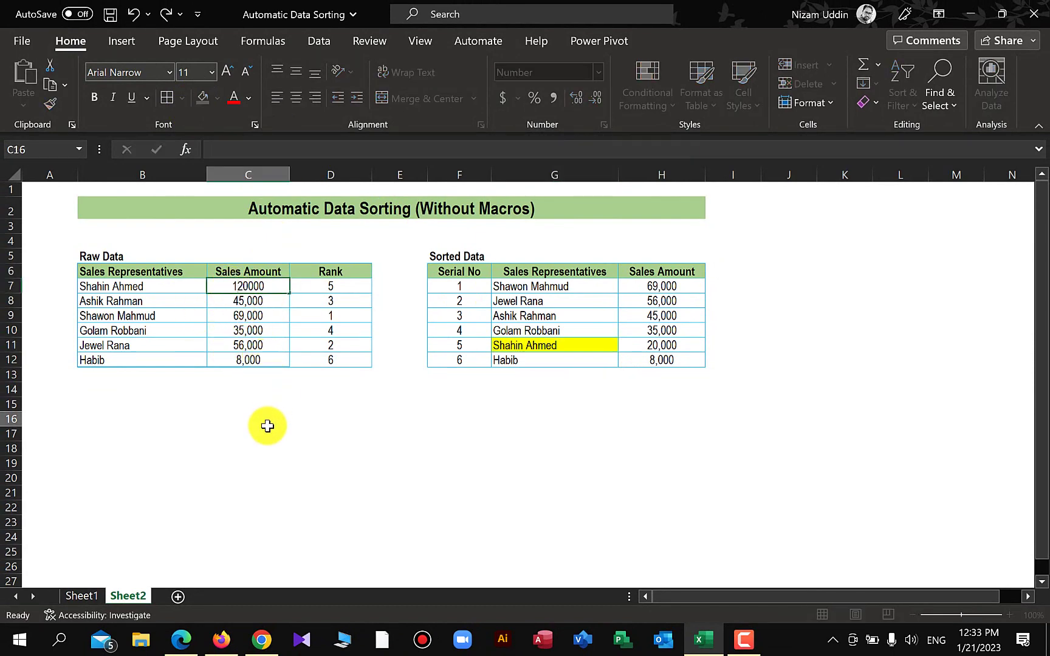
click(267, 424)
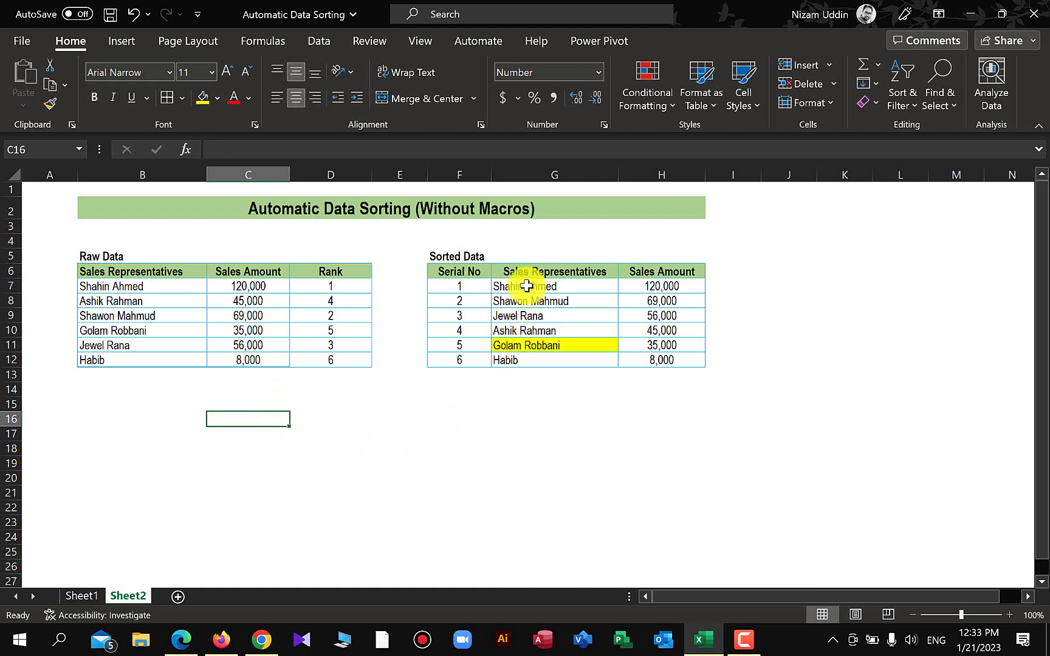